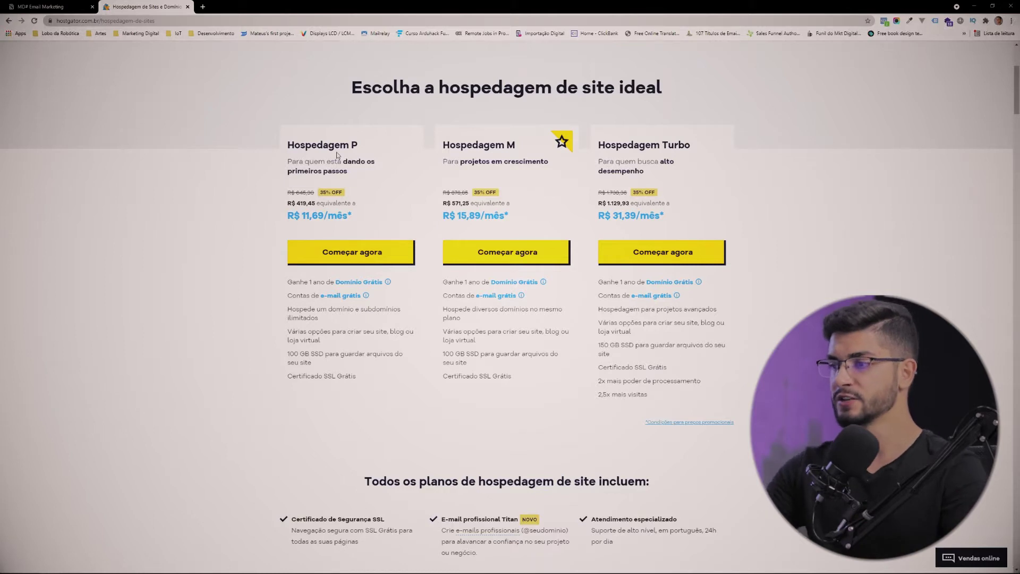
Go to the MD# Email Marketing notes and highlight the "Um Serviço de Emails" heading and the ActiveCampaign recommendation below it.
scroll(336, 154, "up", 4)
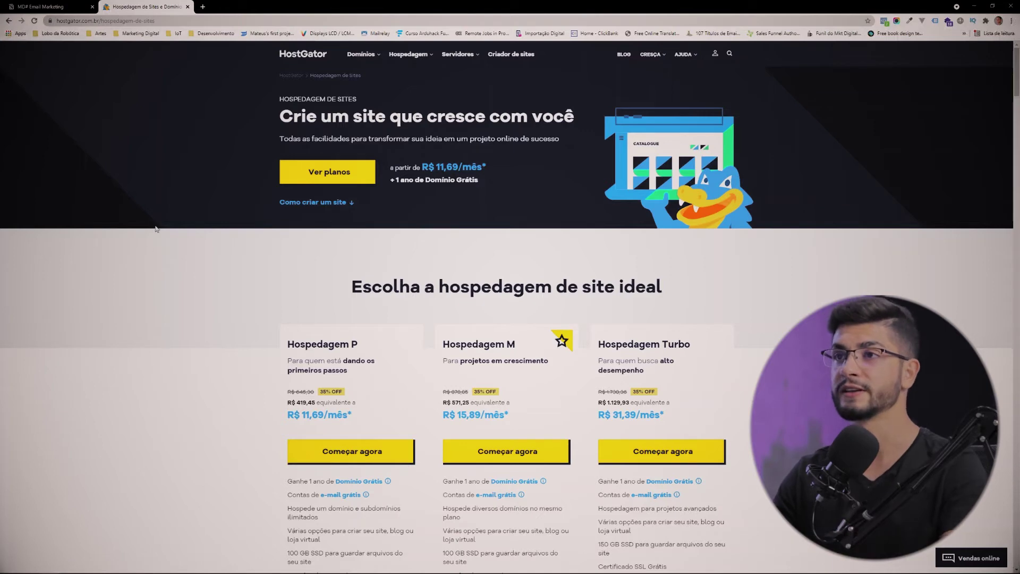
left_click(68, 11)
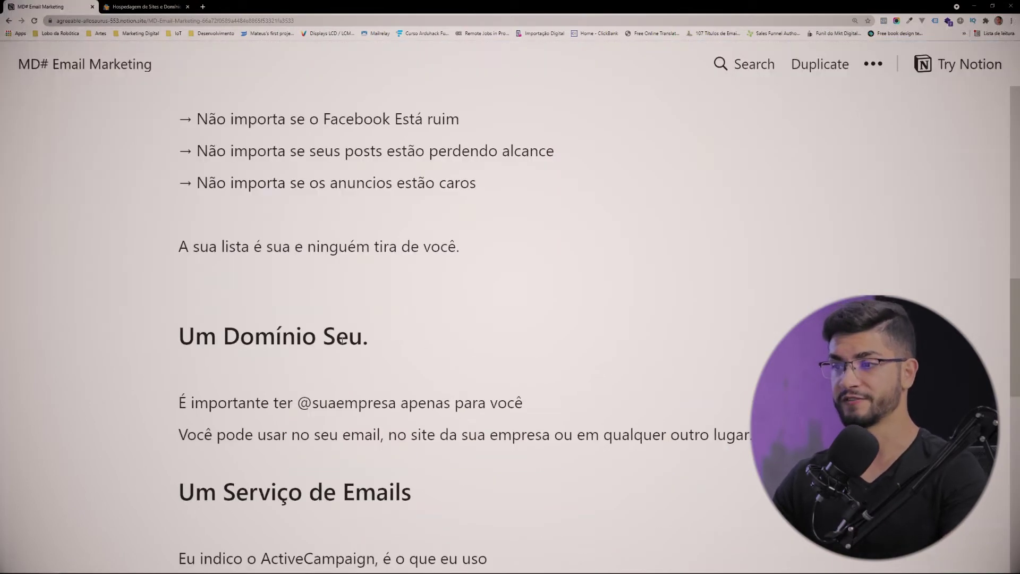
scroll(342, 340, "down", 5)
left_click_drag(171, 260, 438, 260)
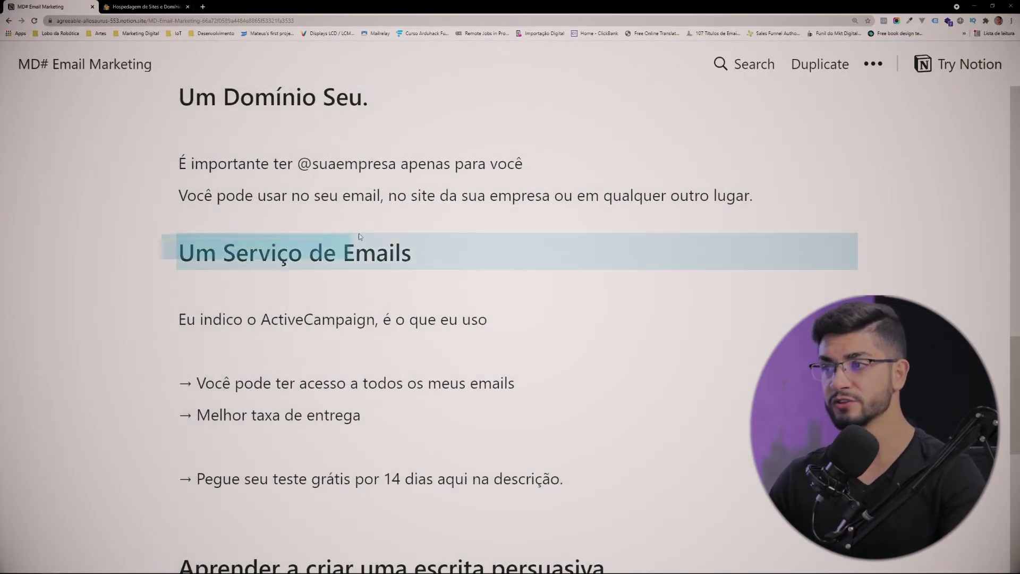
left_click(436, 261)
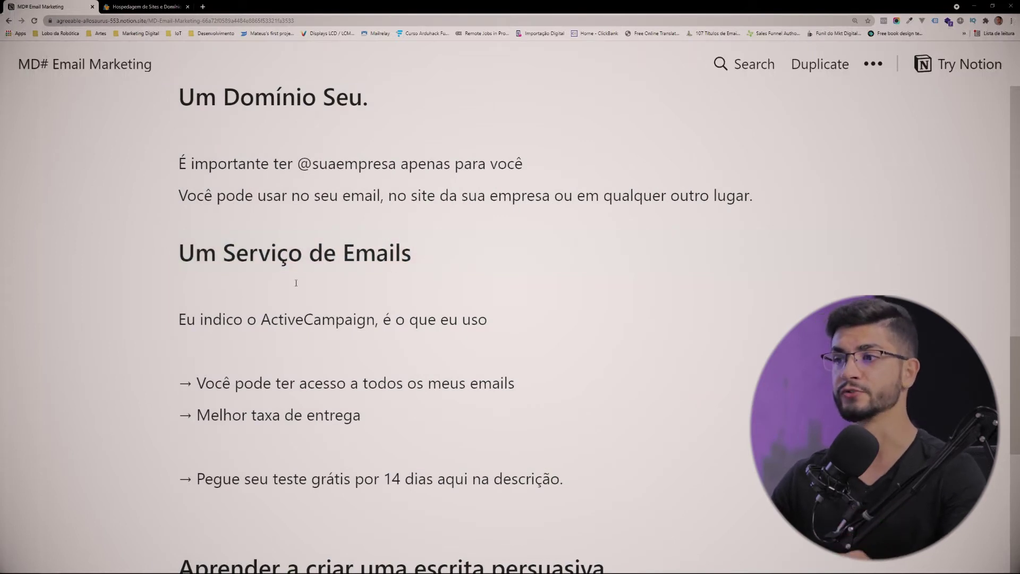
left_click_drag(296, 282, 297, 255)
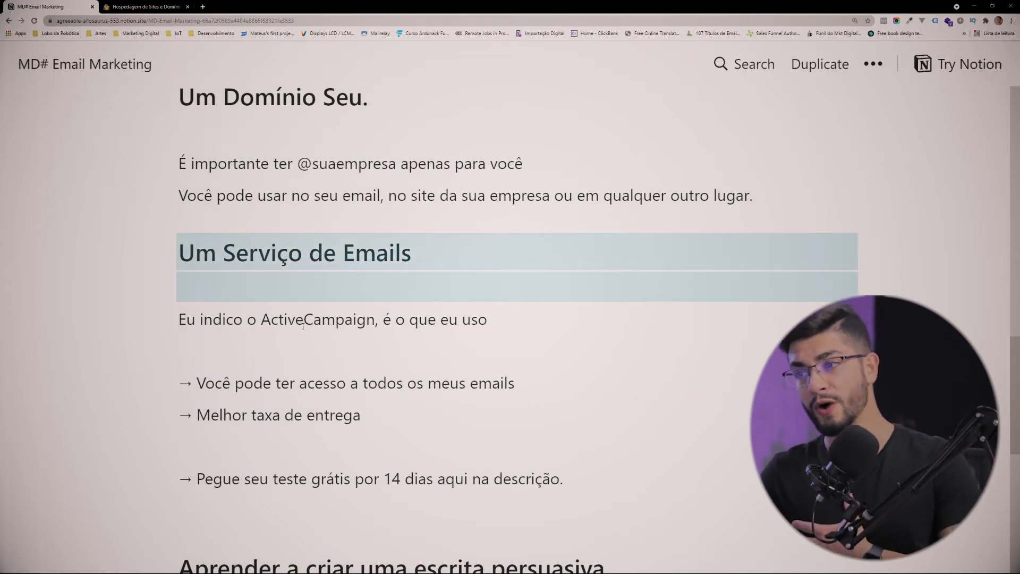
left_click_drag(256, 319, 290, 315)
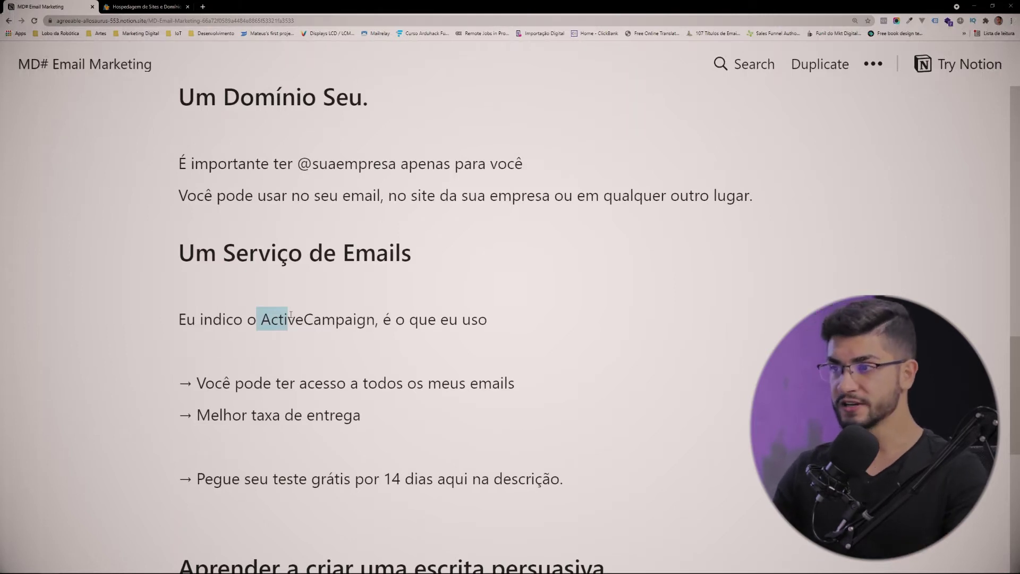
left_click(262, 322)
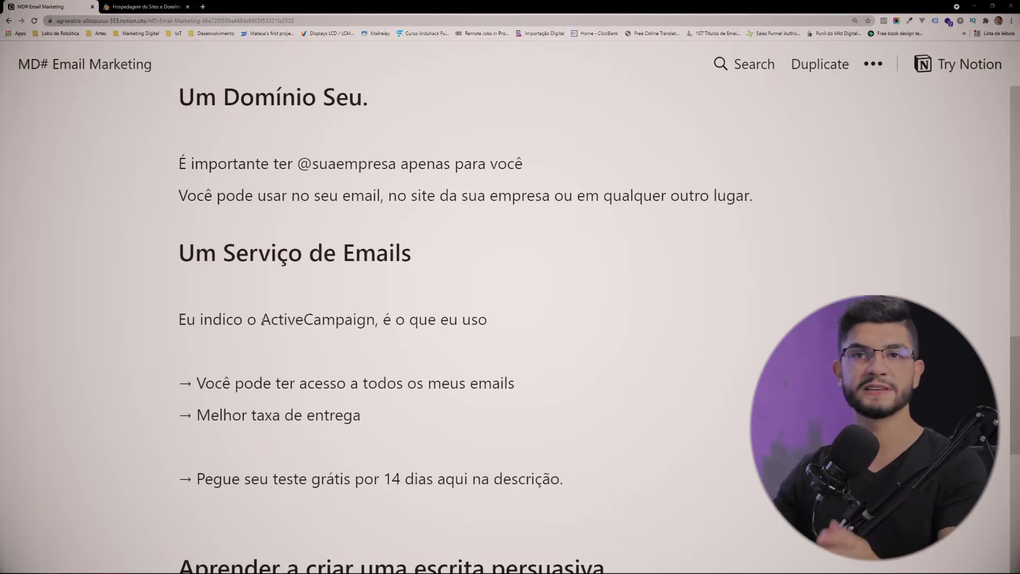
Open the ActiveCampaign account dashboard in a new browser tab and examine the total number of contacts.
left_click(203, 6)
type("ma")
key("Return")
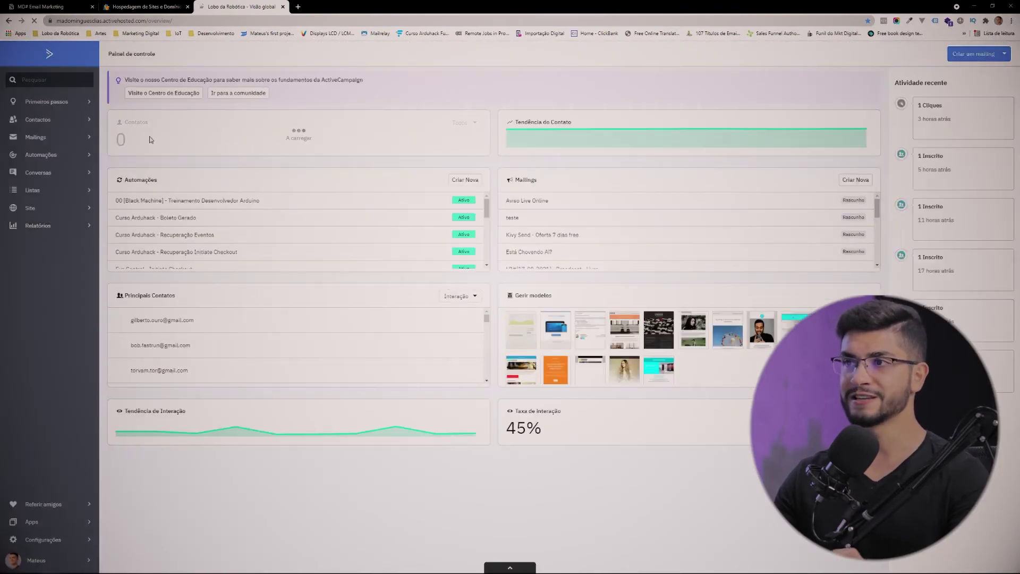
left_click_drag(115, 144, 204, 146)
left_click(202, 146)
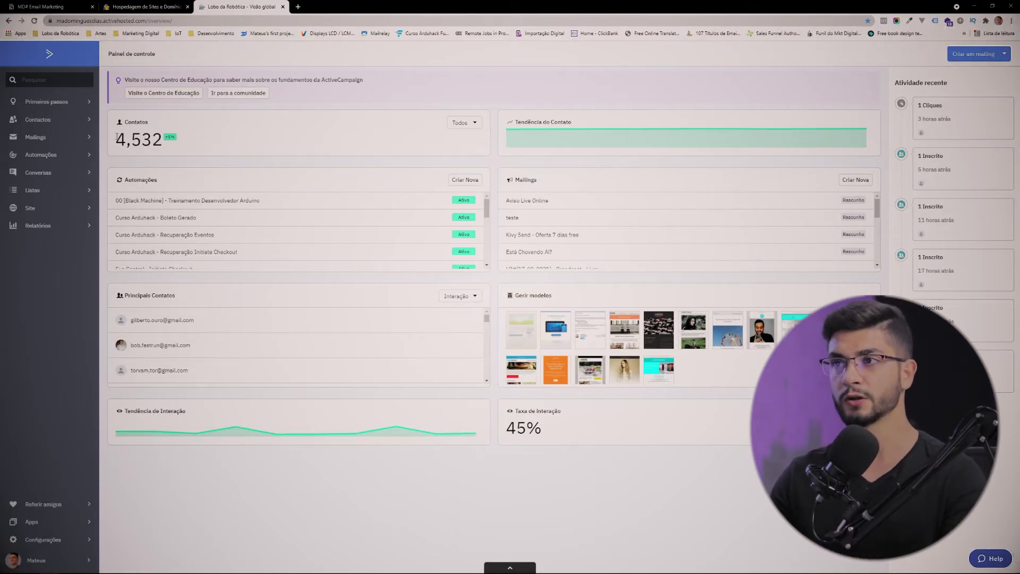
left_click_drag(126, 141, 170, 144)
left_click(175, 147)
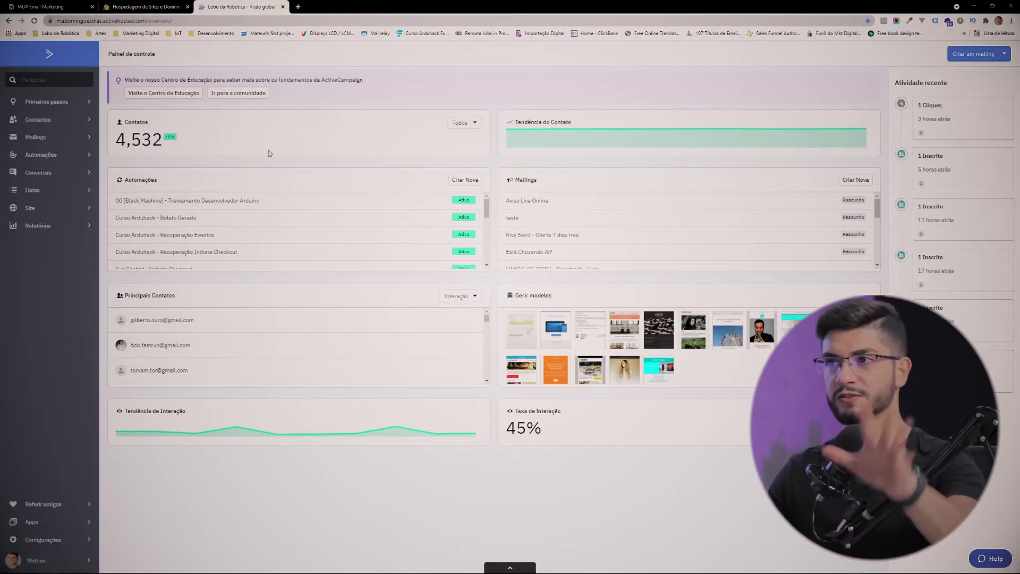
mouse_move(230, 124)
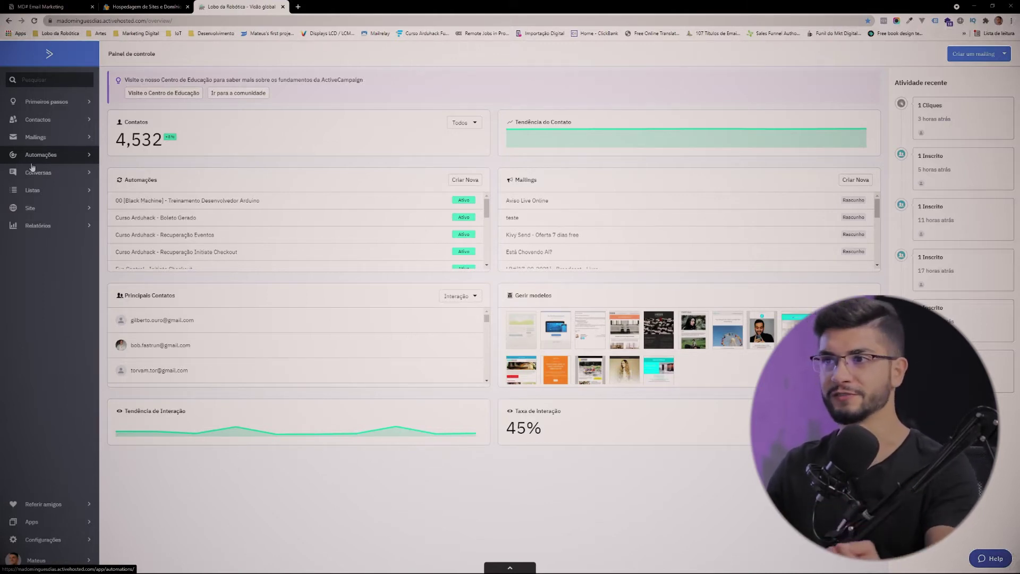
mouse_move(113, 120)
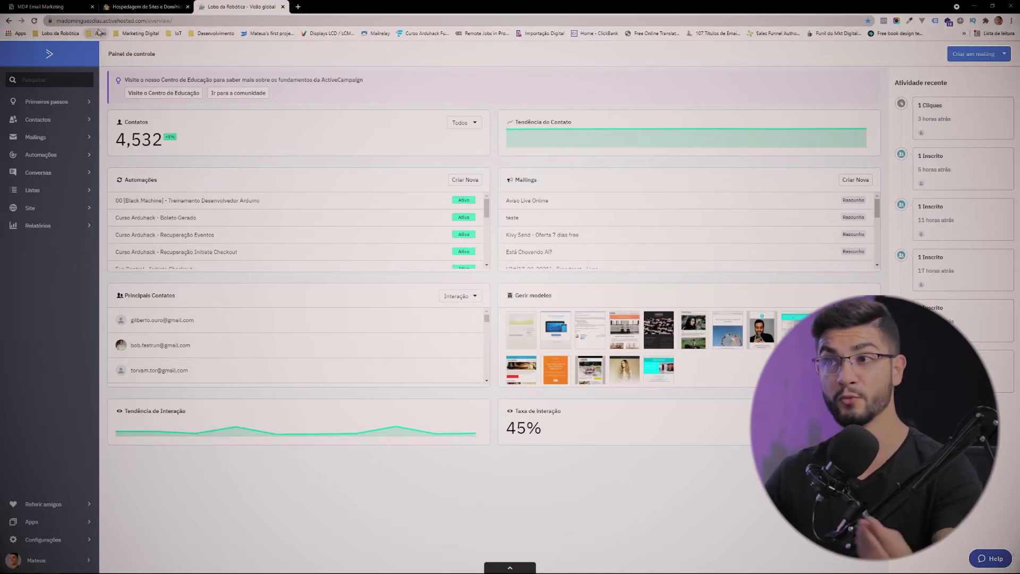
Return to the MD# Email Marketing notes and highlight the word "ActiveCampaign" in the email service section.
left_click(84, 11)
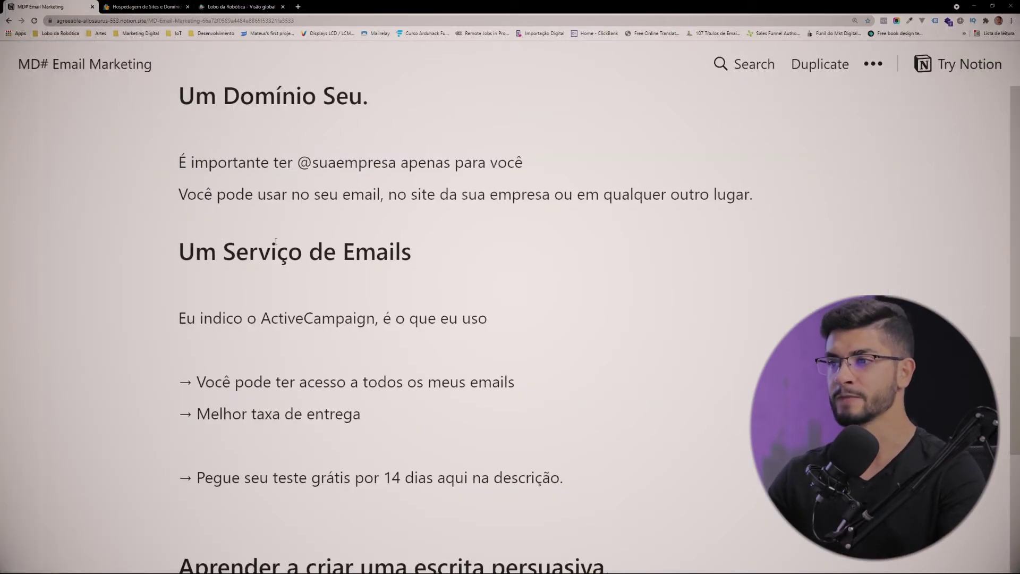
scroll(364, 212, "down", 2)
left_click_drag(261, 199, 329, 186)
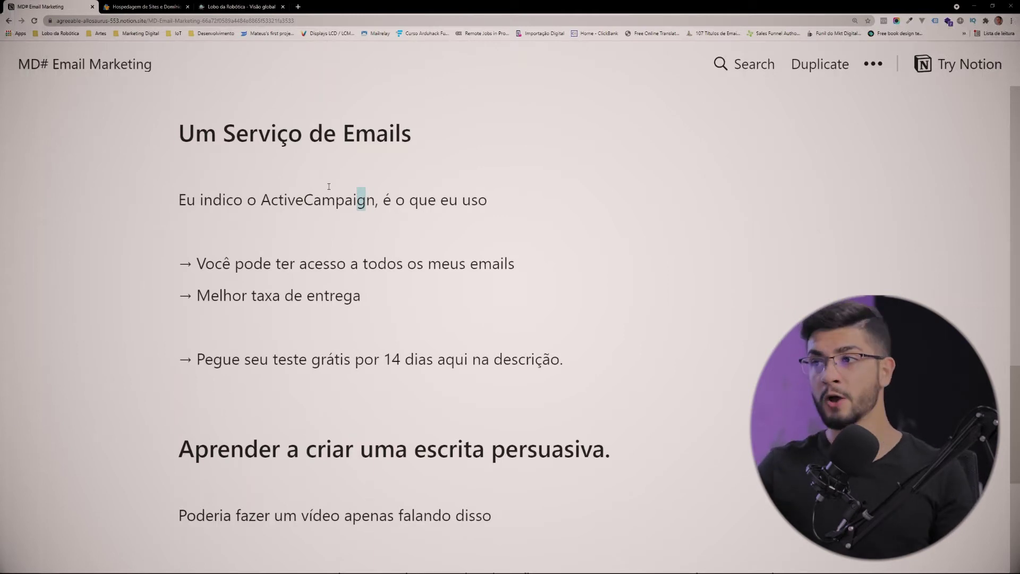
left_click_drag(261, 199, 376, 194)
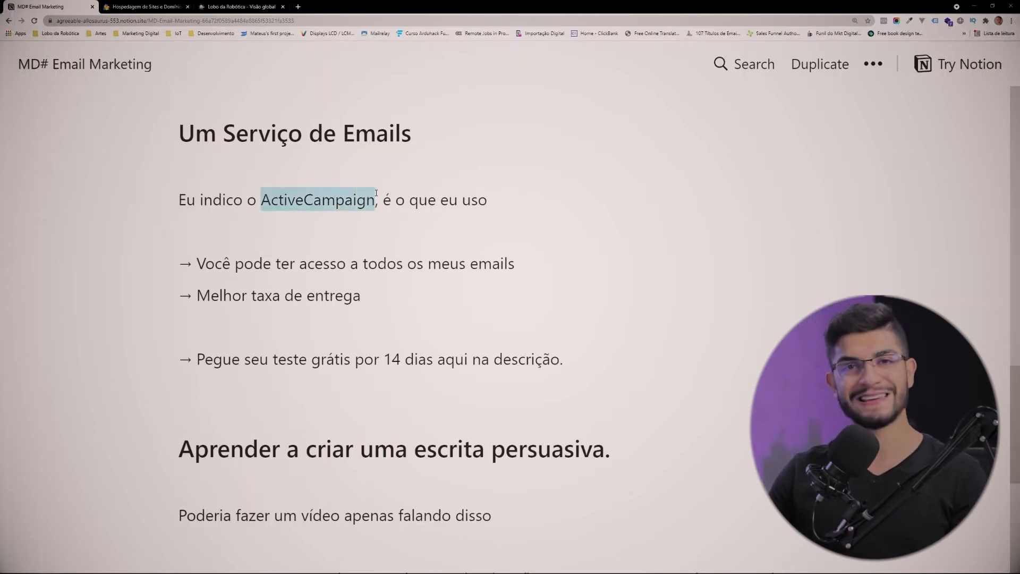
left_click(348, 198)
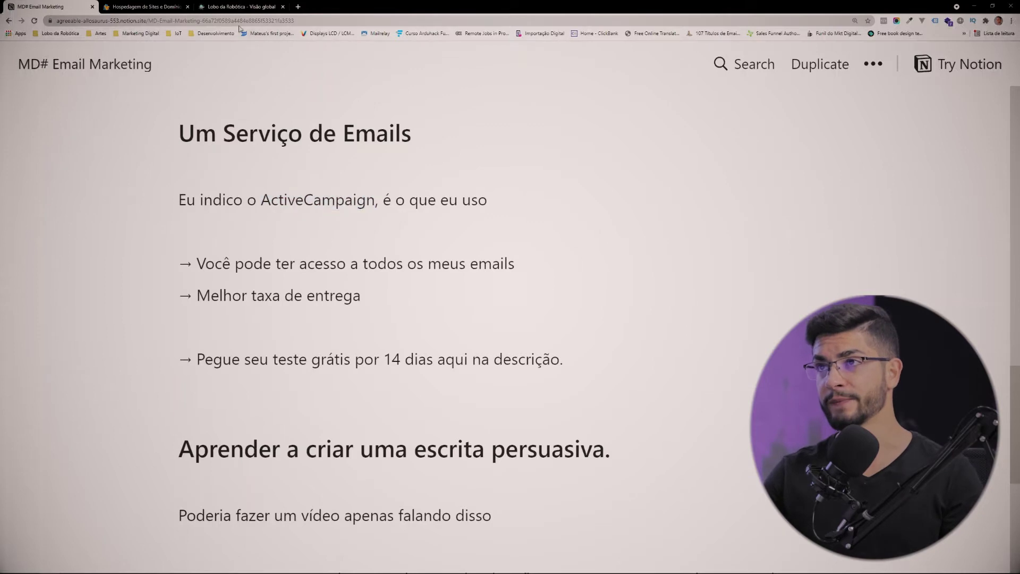
Open the list of automations in the ActiveCampaign account and examine their statistics.
left_click(233, 4)
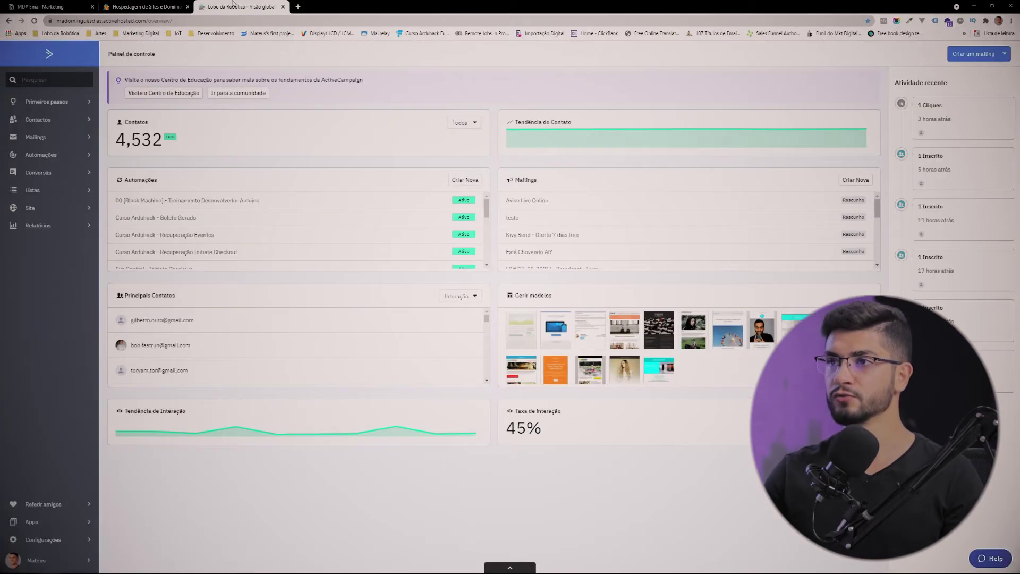
left_click(71, 155)
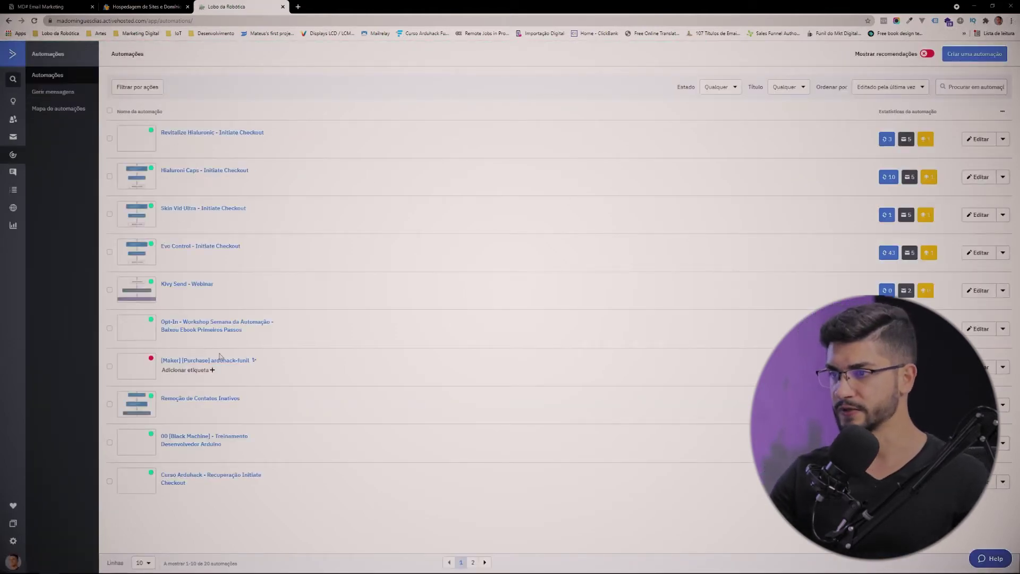
mouse_move(888, 176)
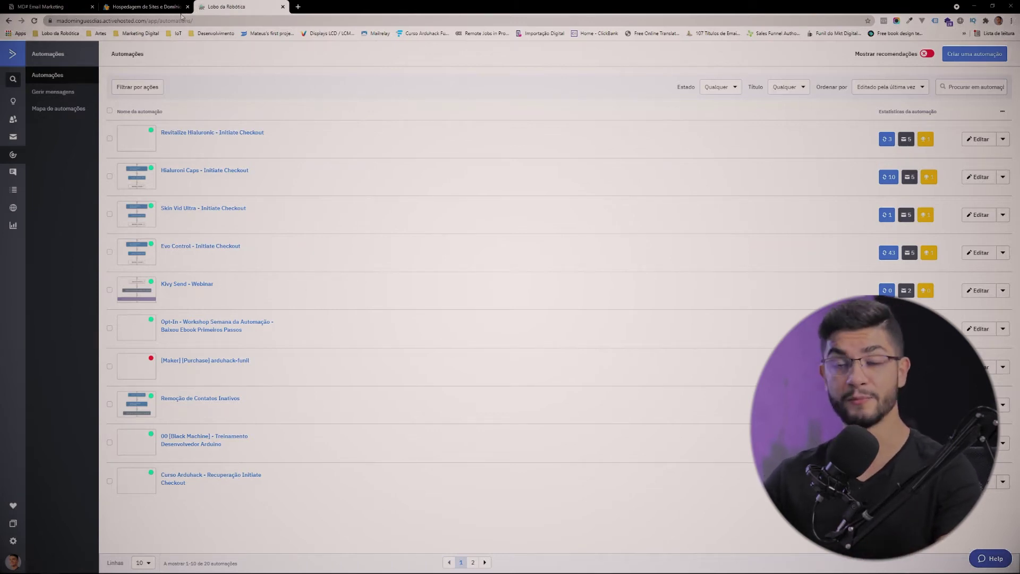
Check the HostGator hosting page, go back to the notes, and highlight "ActiveCampaign" as the suggested email service.
left_click(161, 7)
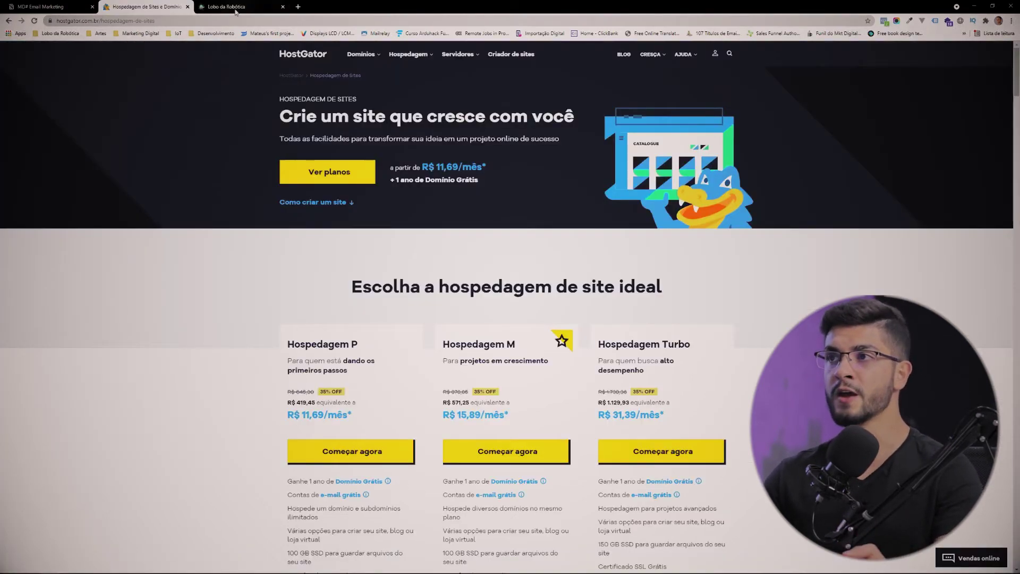
key("ctrl+Tab")
key("ctrl+Tab")
left_click_drag(261, 199, 374, 193)
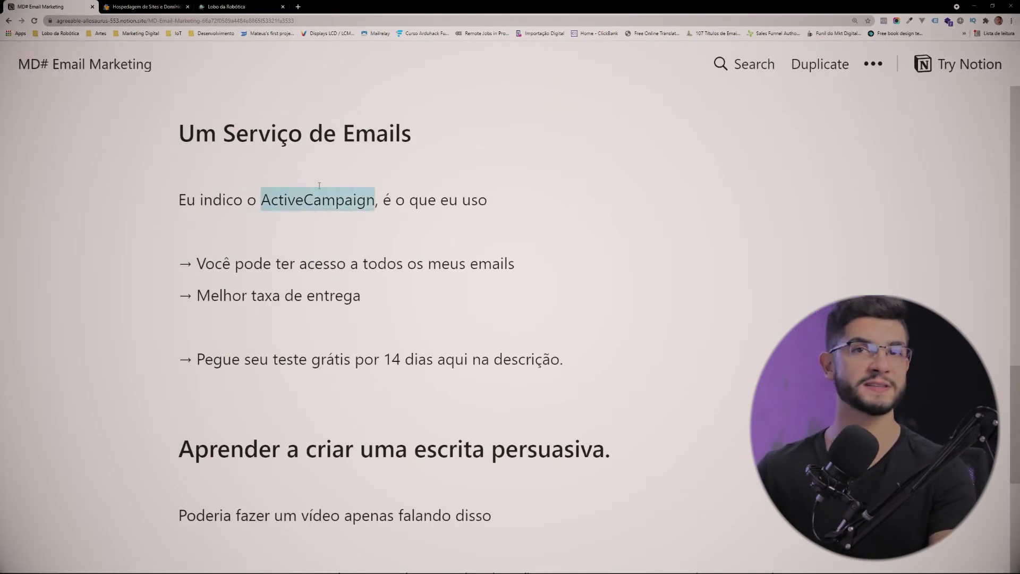
scroll(314, 185, "up", 1)
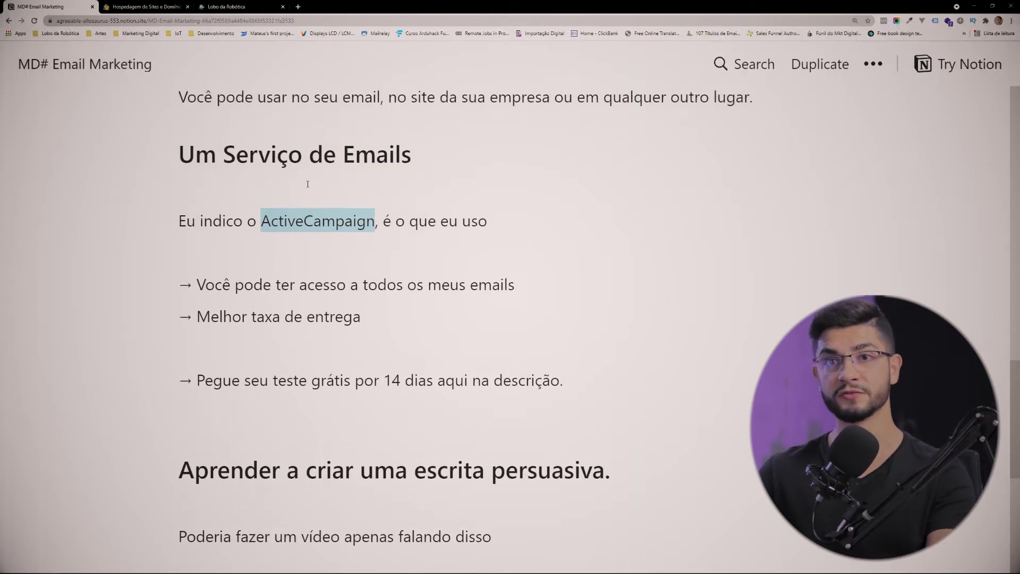
scroll(302, 184, "down", 2)
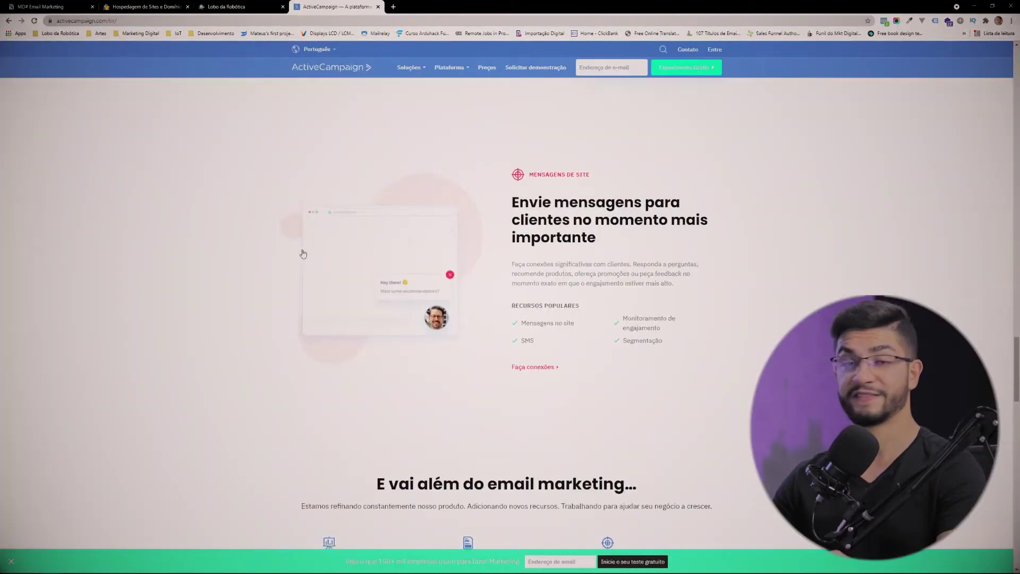
Look through the public ActiveCampaign homepage and point out the e-mail field of the free trial sign-up.
scroll(510, 286, "down", 5)
scroll(483, 228, "up", 3)
scroll(482, 229, "down", 10)
scroll(483, 228, "up", 15)
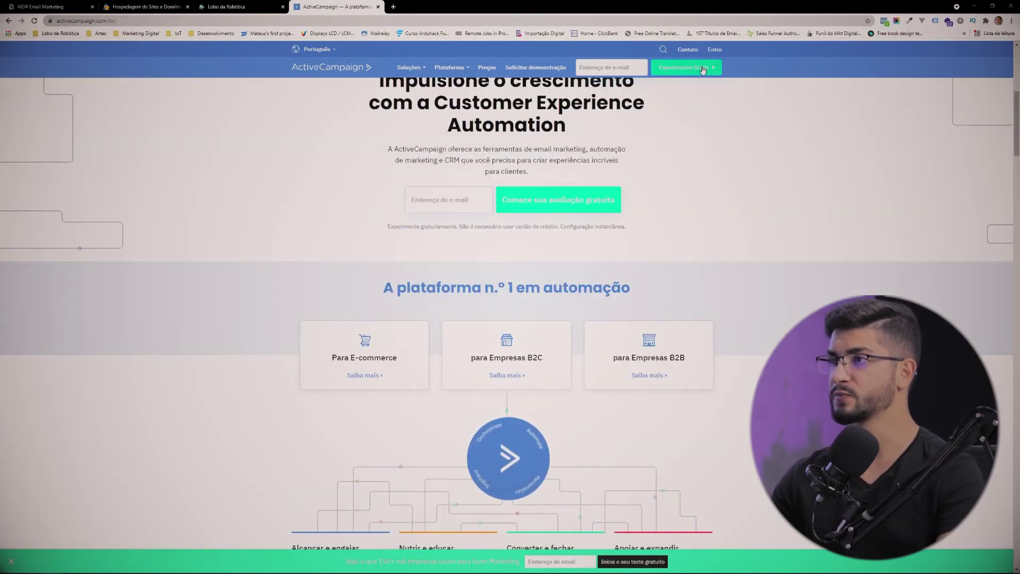
left_click(627, 70)
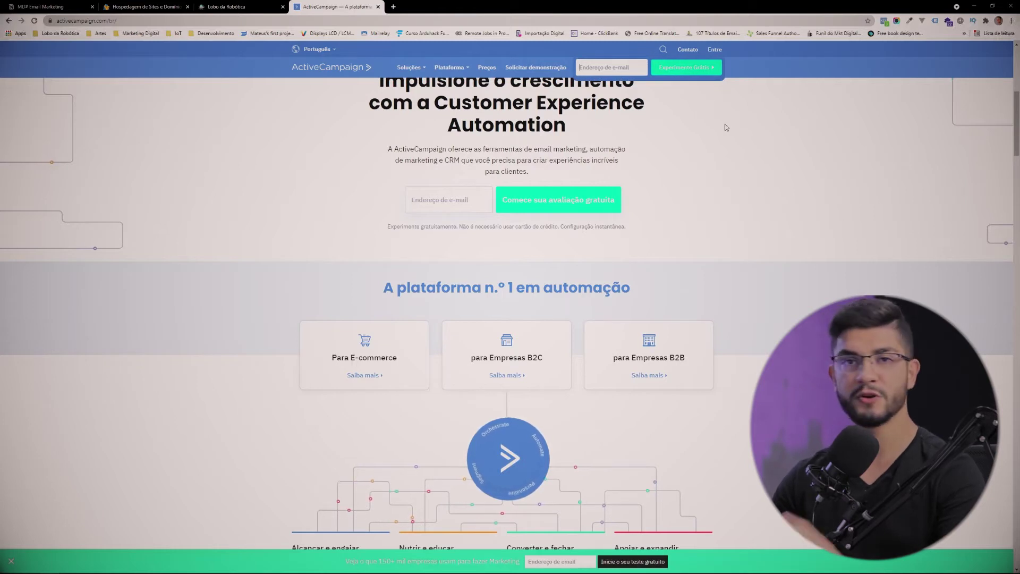
left_click(326, 198)
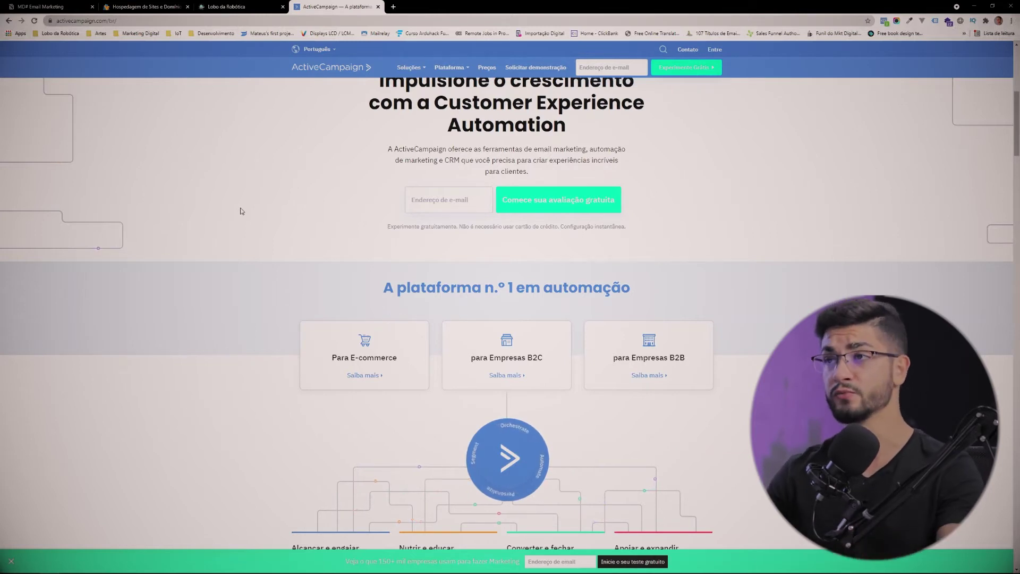
Return to the MD# Email Marketing notes at the section "Aprender a criar uma escrita persuasiva.".
key("ctrl+Page_Up")
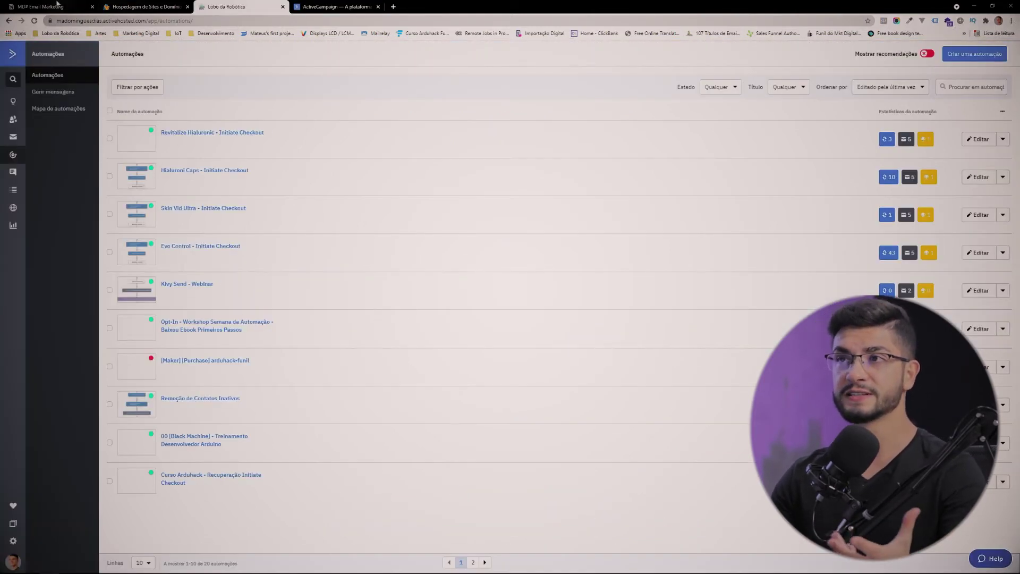
key("ctrl+1")
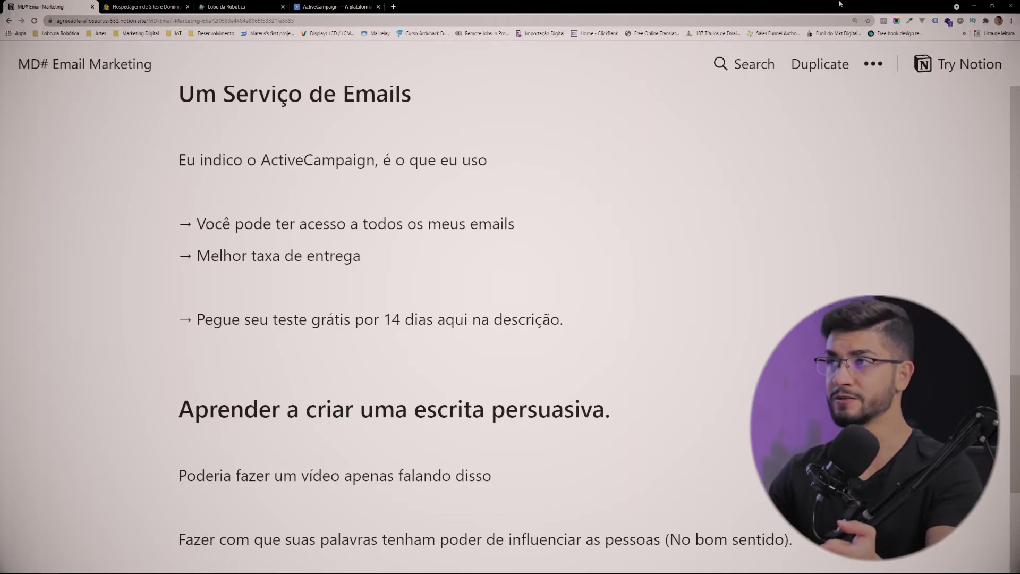
left_click(300, 8)
left_click(213, 7)
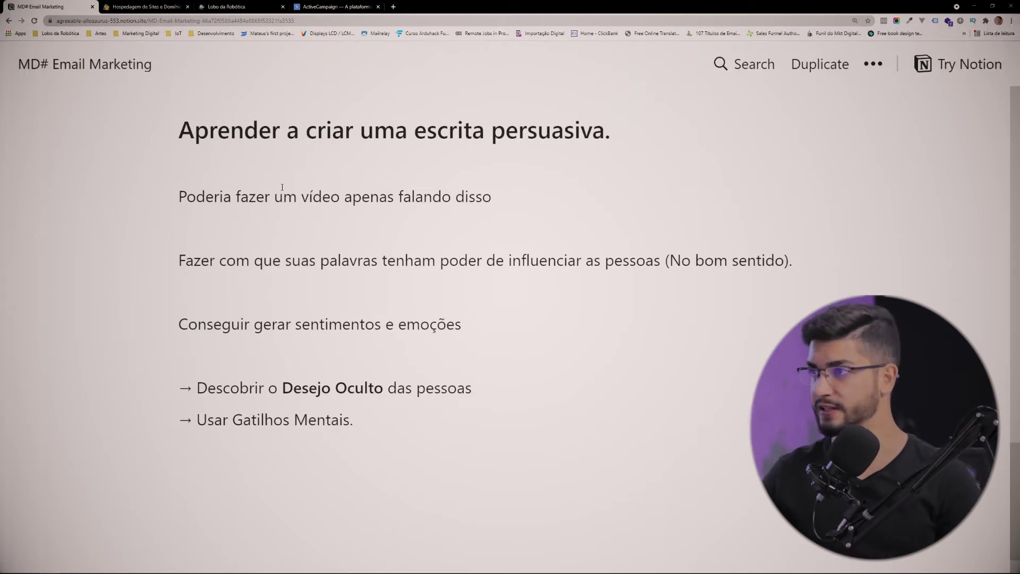
scroll(557, 120, "up", 2)
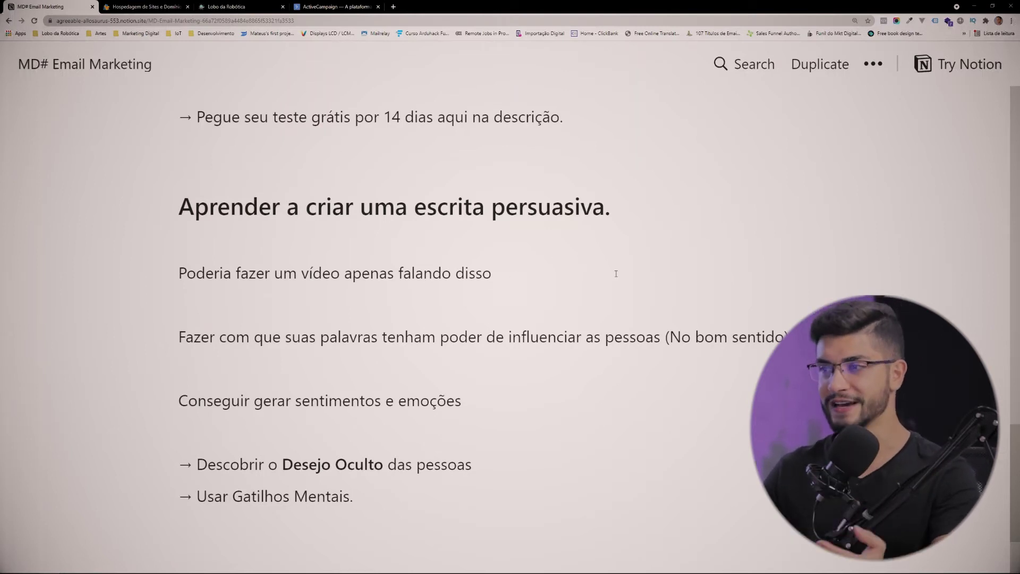
Highlight the persuasive writing points on influencing people, generating feelings and emotions, and "Desejo Oculto" one after another.
scroll(171, 298, "down", 1)
left_click_drag(170, 298, 310, 295)
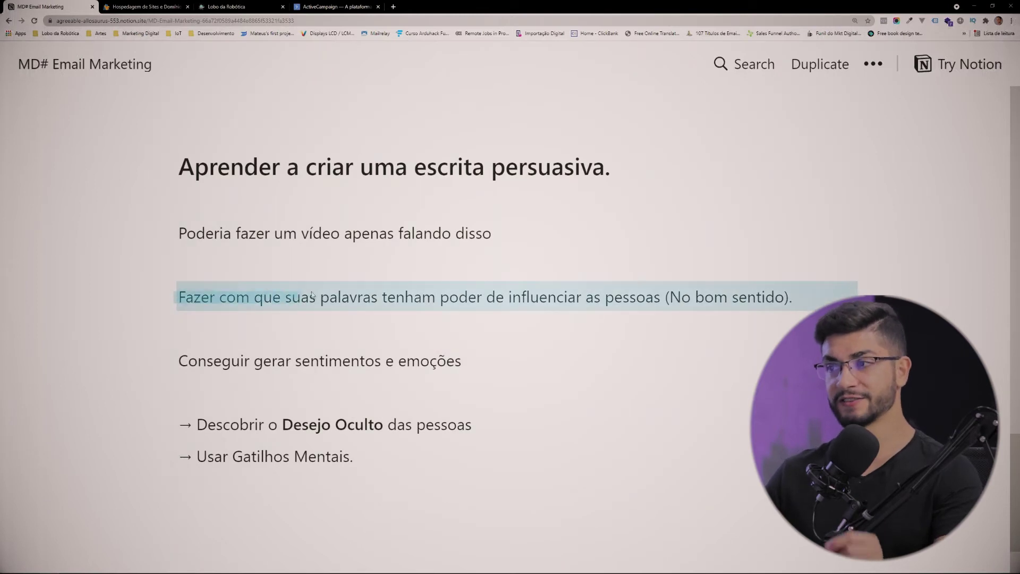
left_click_drag(382, 296, 662, 302)
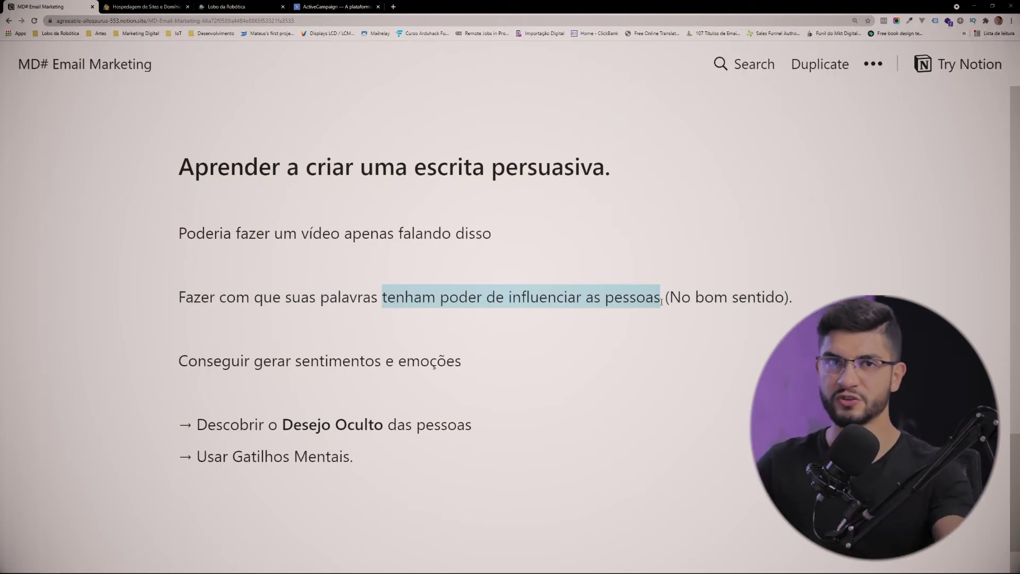
left_click(585, 337)
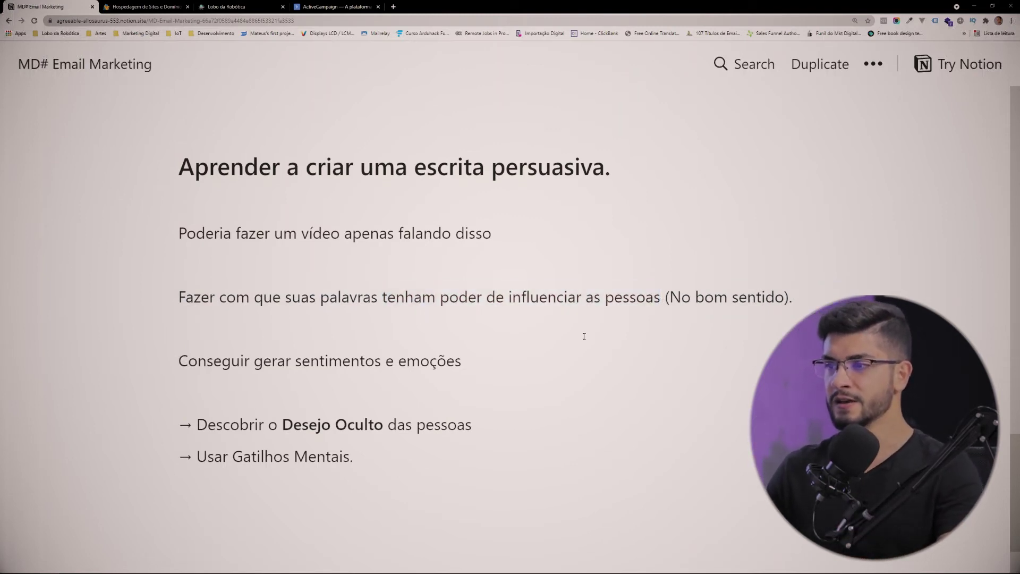
left_click_drag(243, 360, 485, 358)
left_click(372, 341)
scroll(372, 341, "down", 1)
scroll(313, 346, "down", 2)
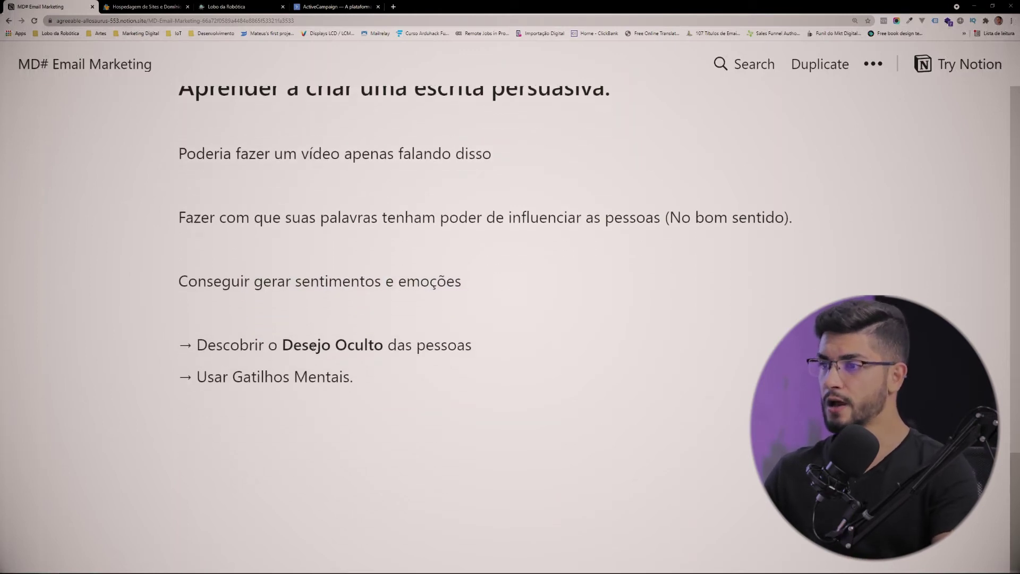
left_click_drag(280, 350, 380, 345)
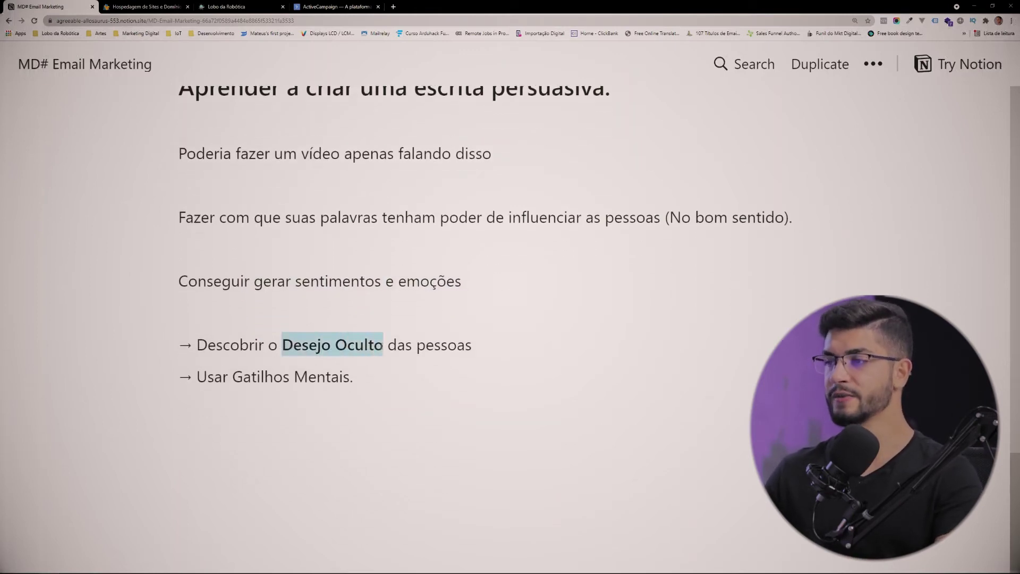
Highlight the points "Descobrir o Desejo Oculto das pessoas" and "Usar Gatilhos Mentais." one after the other.
left_click(374, 316)
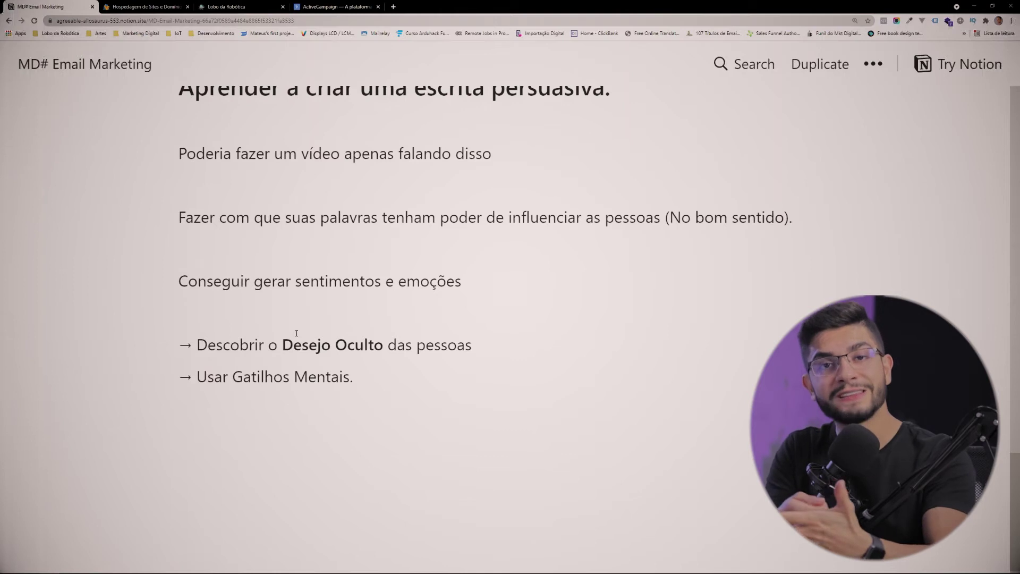
left_click_drag(208, 344, 456, 341)
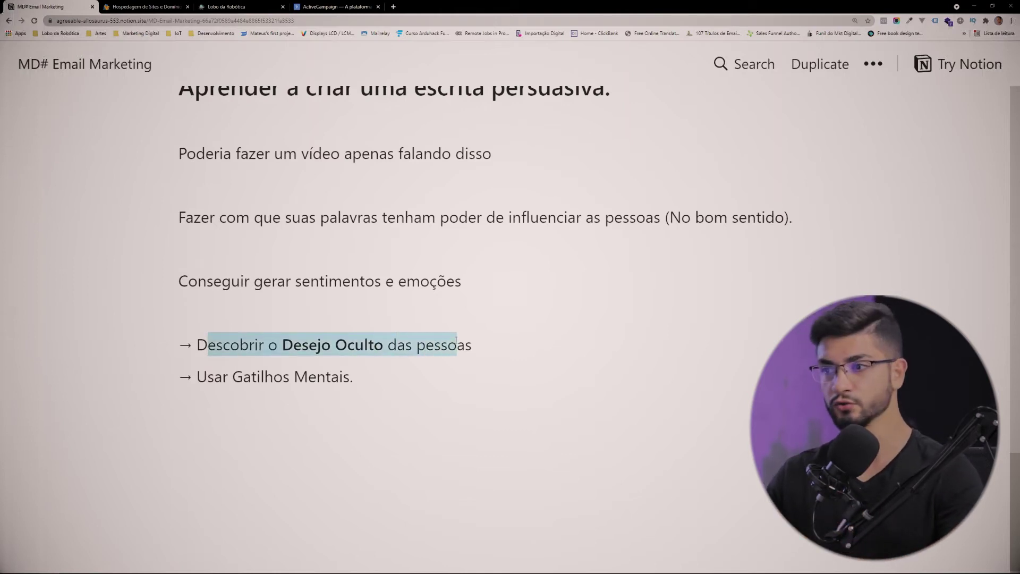
left_click(291, 402)
left_click_drag(208, 379, 330, 372)
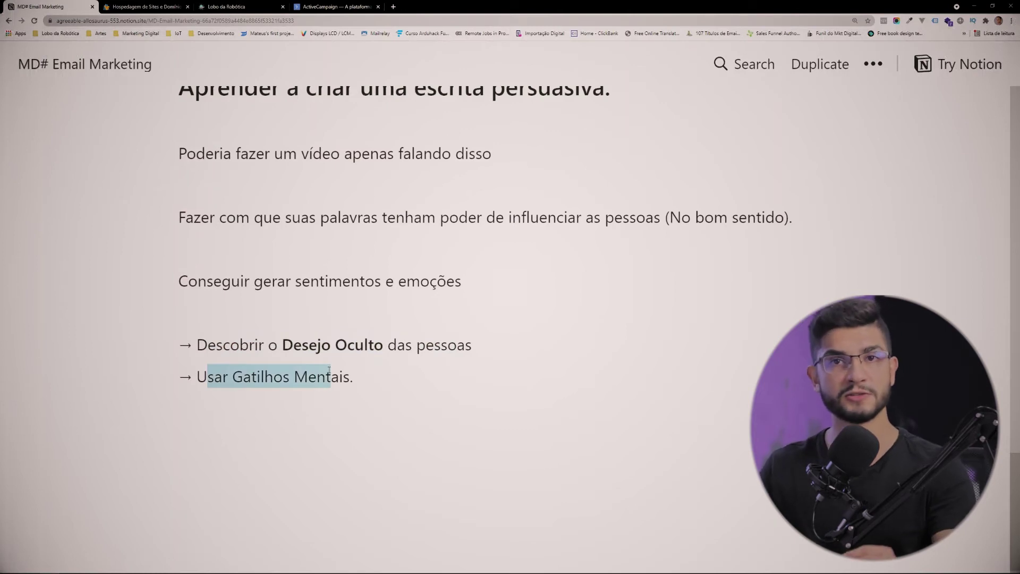
Point out "Desejo Oculto" once more by highlighting its two words in turn.
scroll(327, 370, "up", 1)
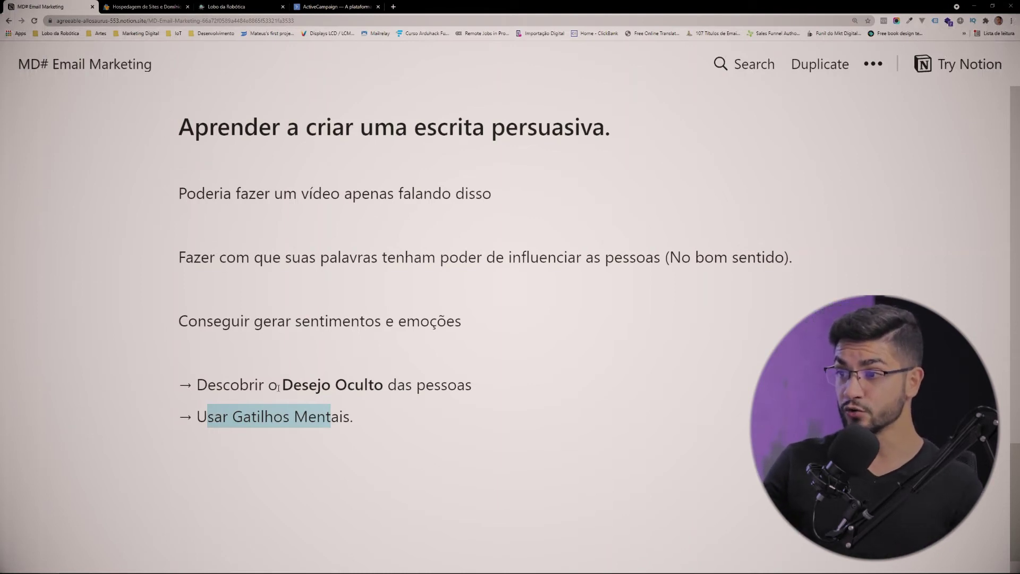
left_click_drag(278, 387, 317, 387)
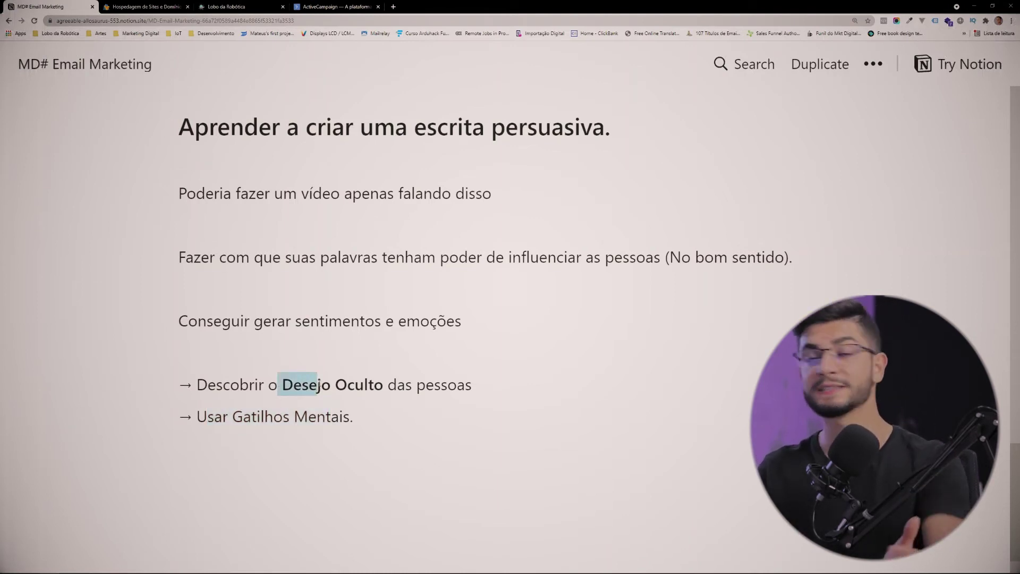
double_click(354, 388)
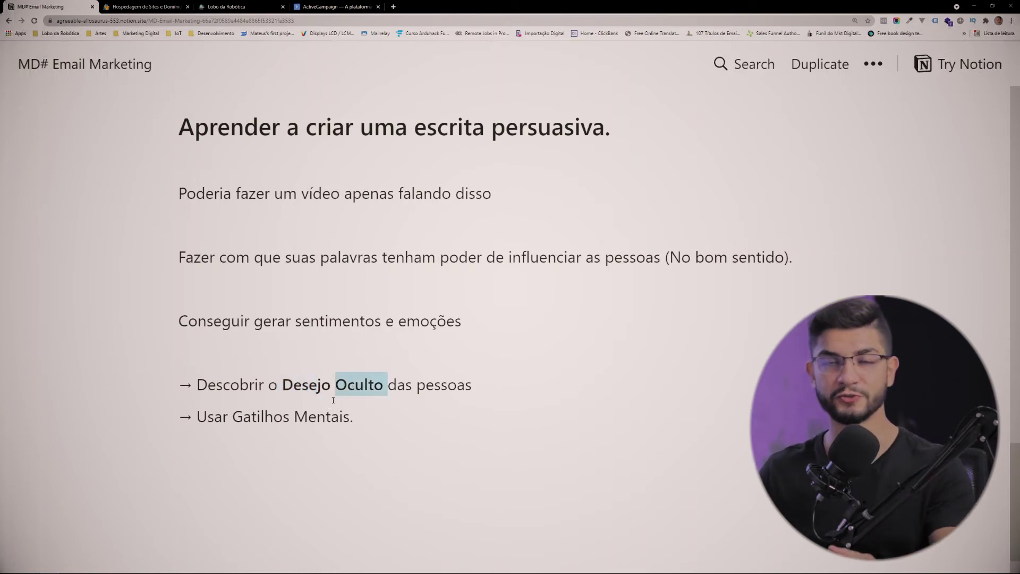
Switch to the logged-in ActiveCampaign account and look through the campaigns in the Mailings section.
scroll(299, 382, "up", 2)
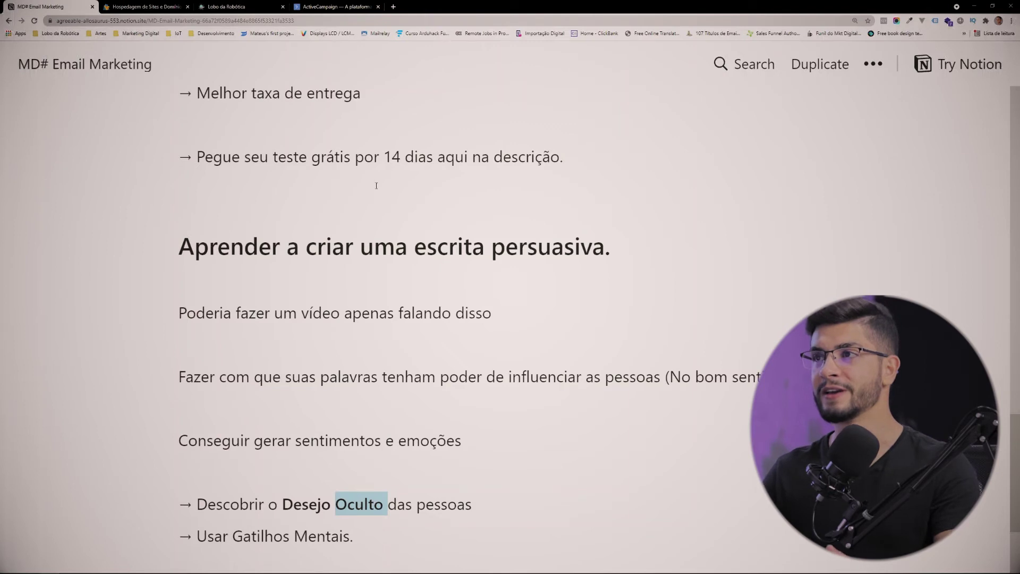
left_click(225, 6)
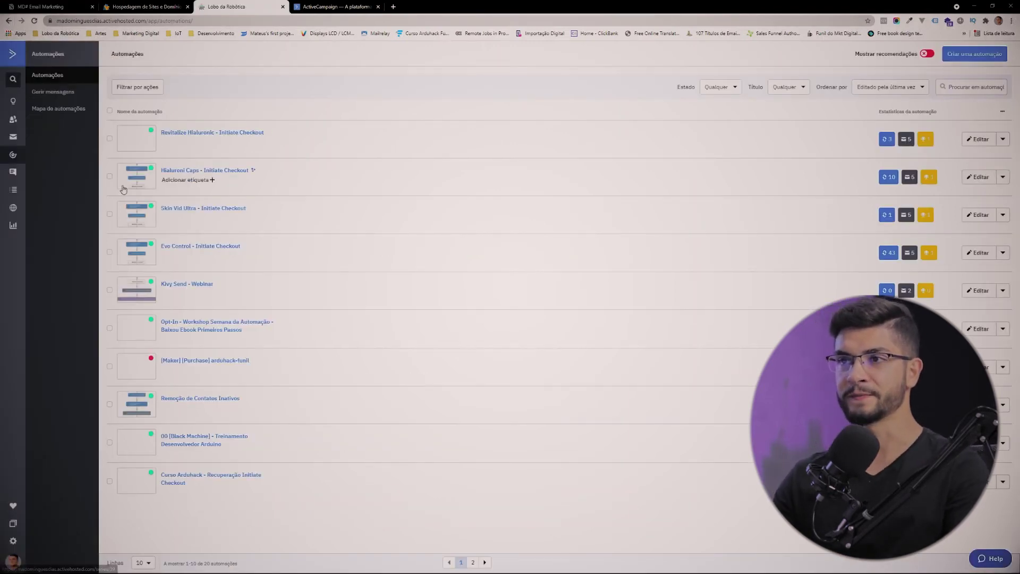
left_click(15, 142)
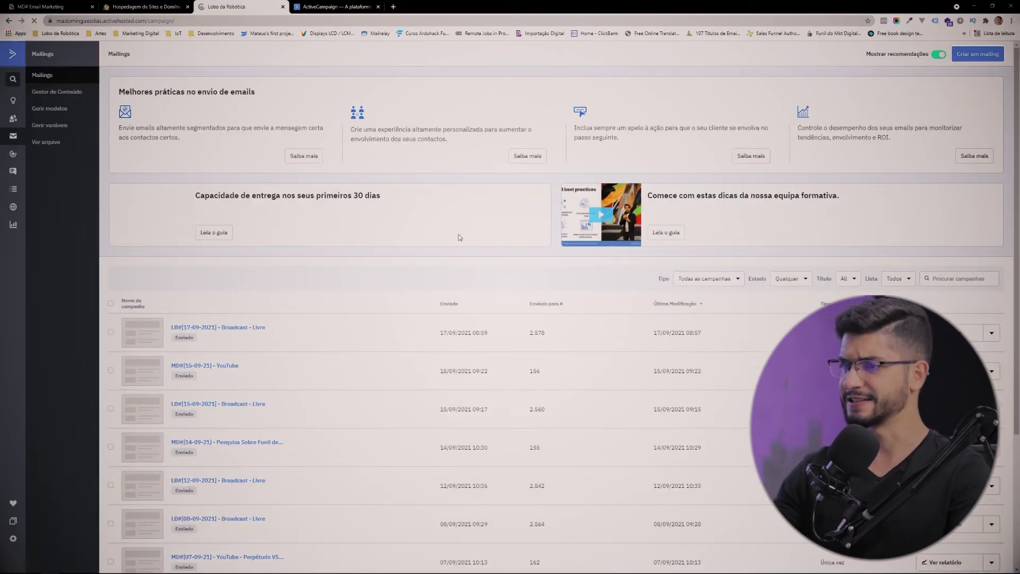
scroll(459, 237, "down", 3)
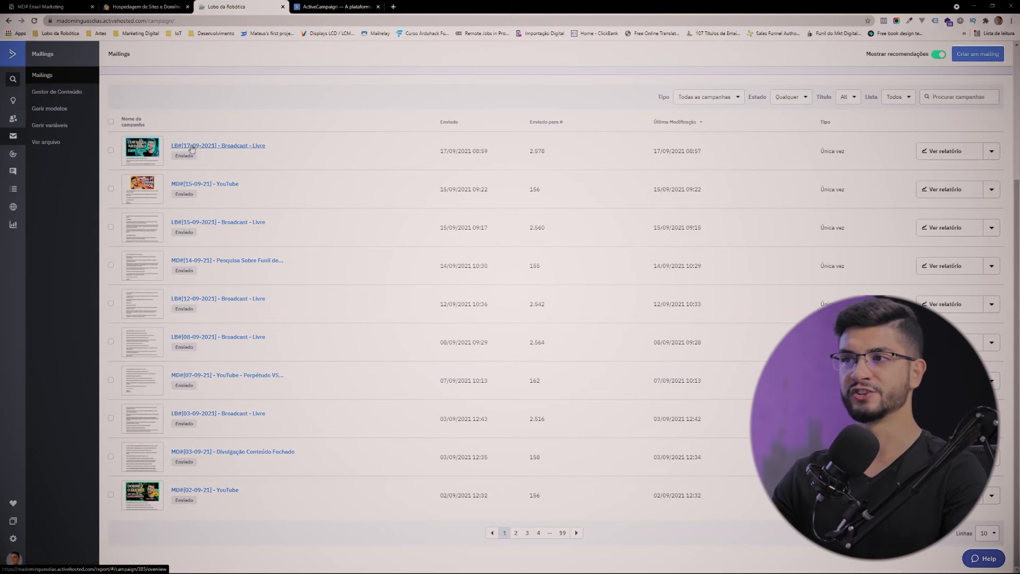
Create a mailing named "Teste" with the Padrão campaign type and continue to the list selection.
scroll(409, 395, "up", 3)
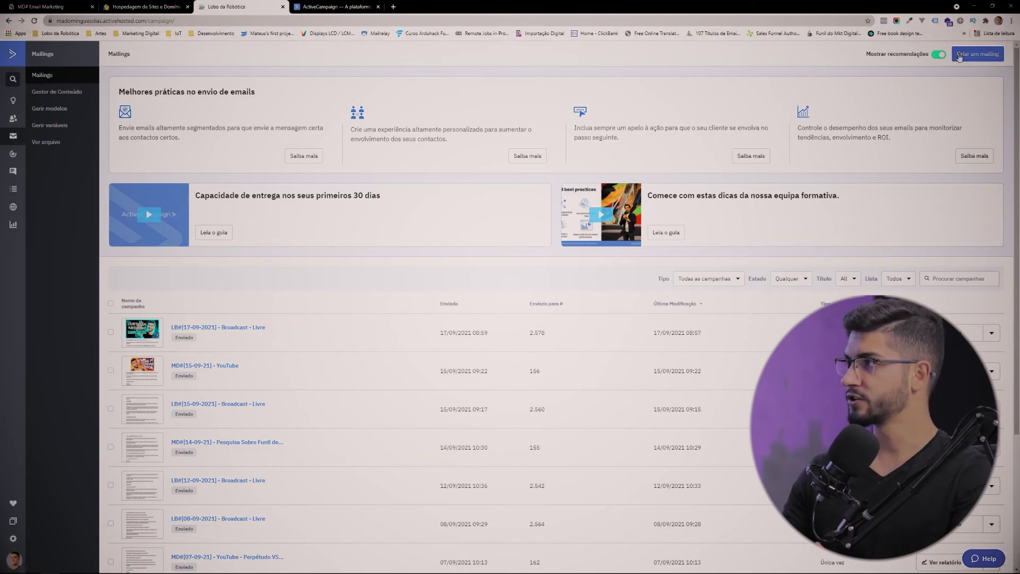
left_click(984, 58)
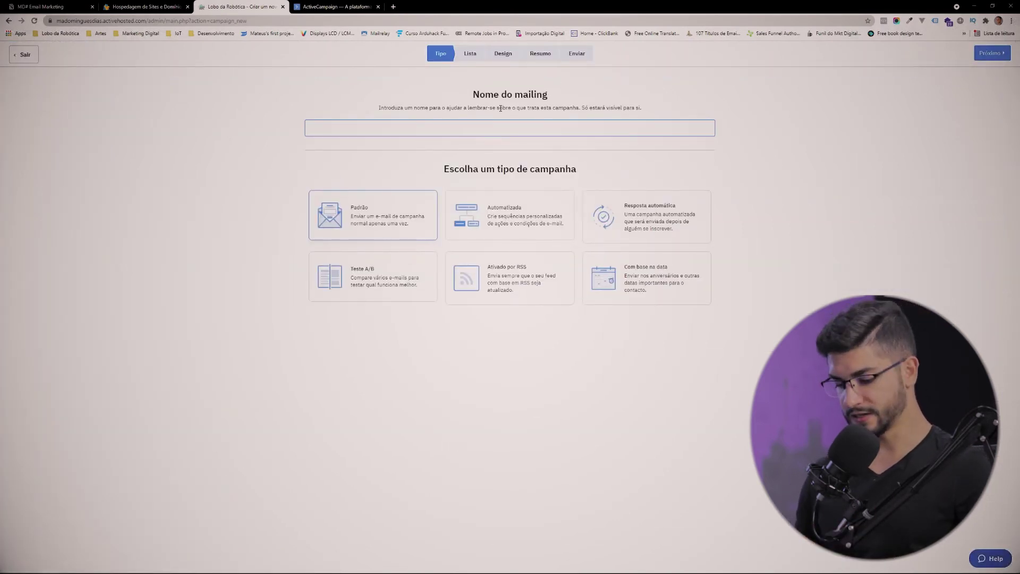
type("te")
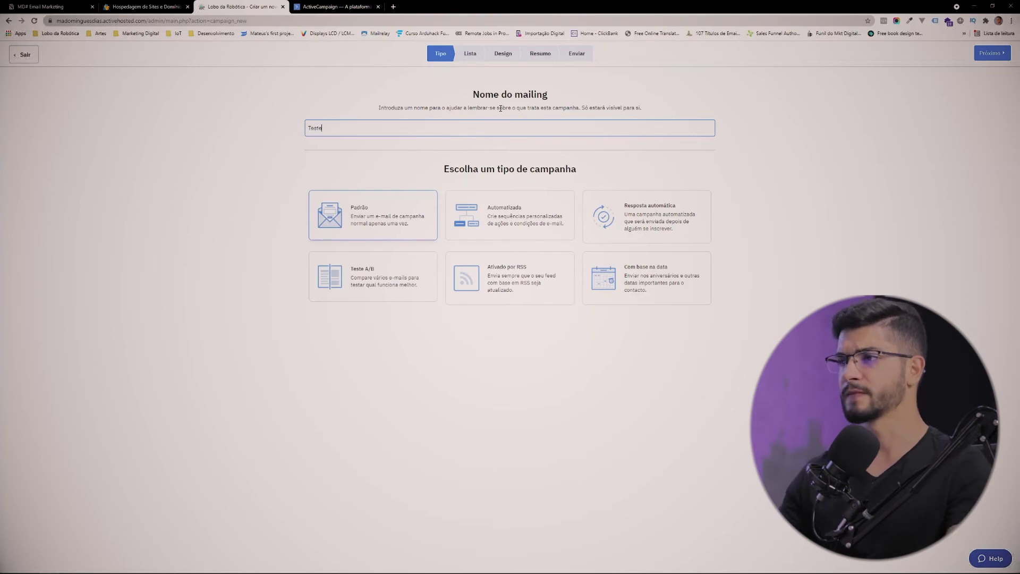
left_click(984, 56)
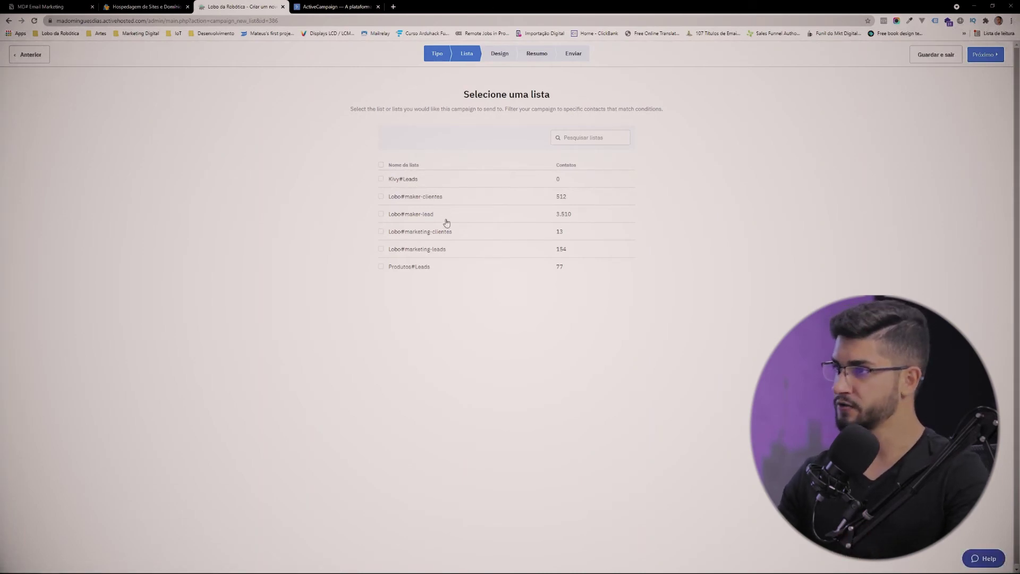
Point out the Lobo#maker-clientes, Lobo#maker-lead, Lobo#marketing-clientes and Kivy#Leads lists, then clear all of their selections.
left_click_drag(456, 196, 404, 197)
left_click_drag(450, 221, 419, 217)
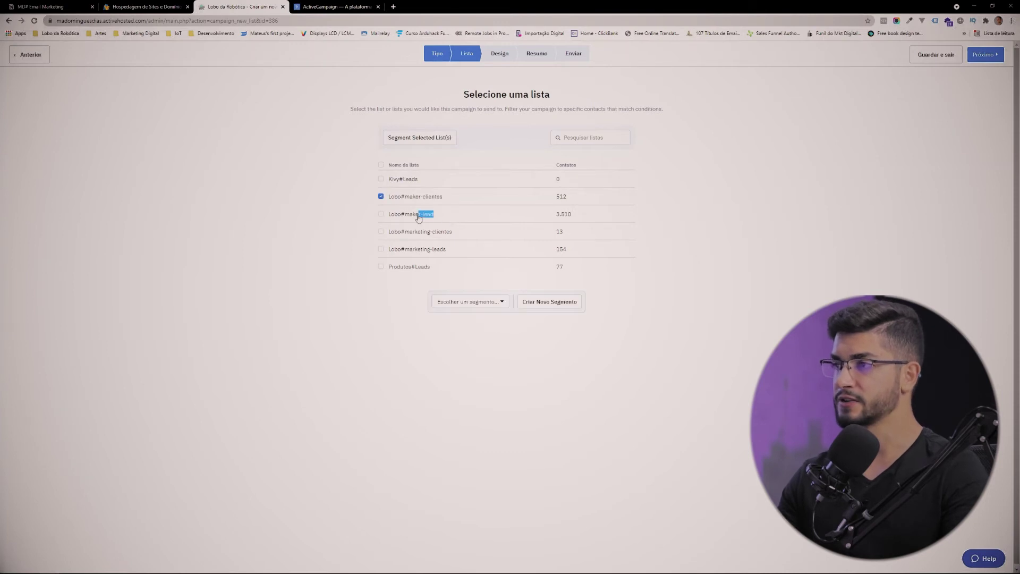
left_click_drag(448, 233, 398, 232)
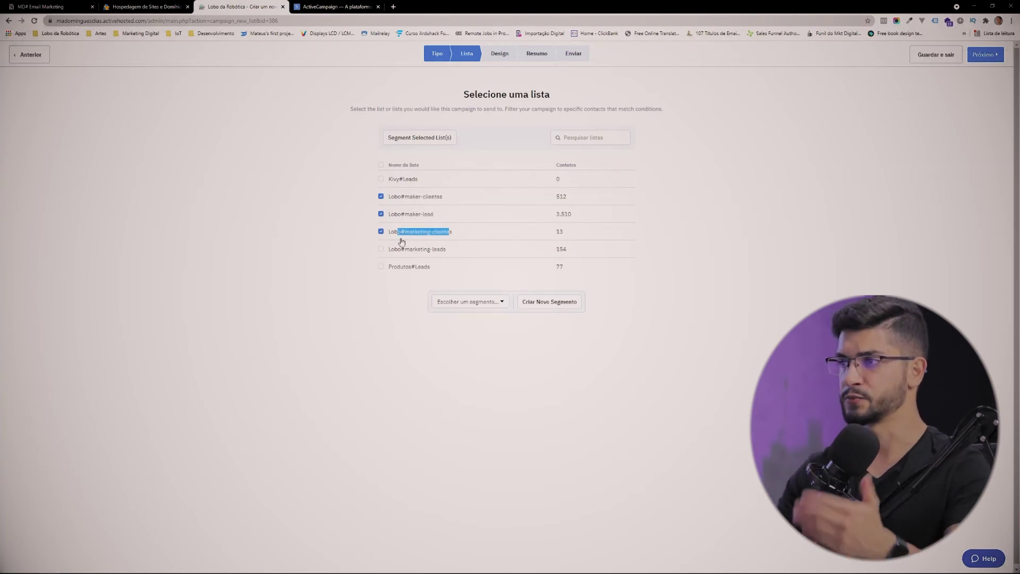
left_click(381, 196)
left_click(381, 214)
left_click(381, 231)
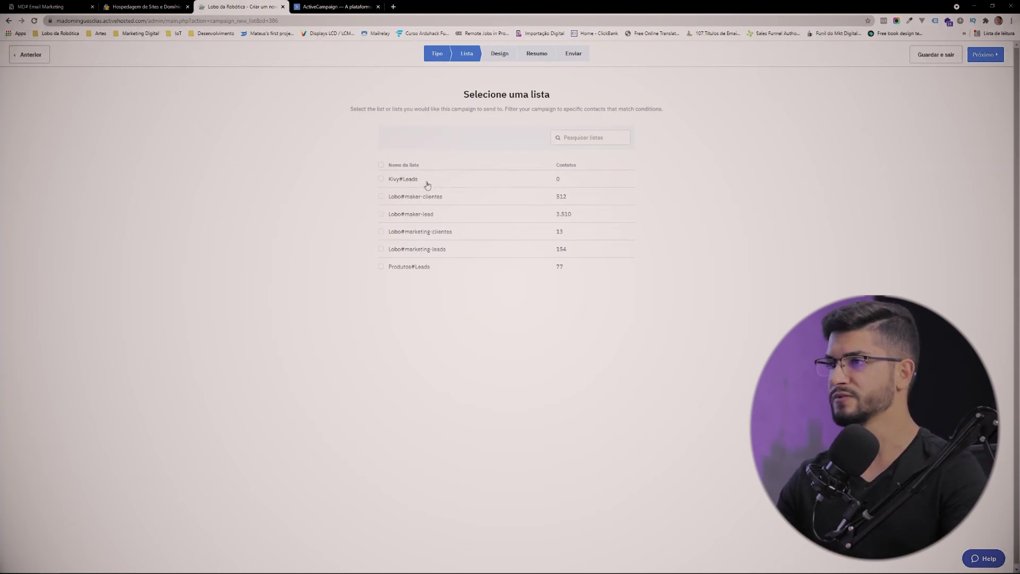
left_click(381, 179)
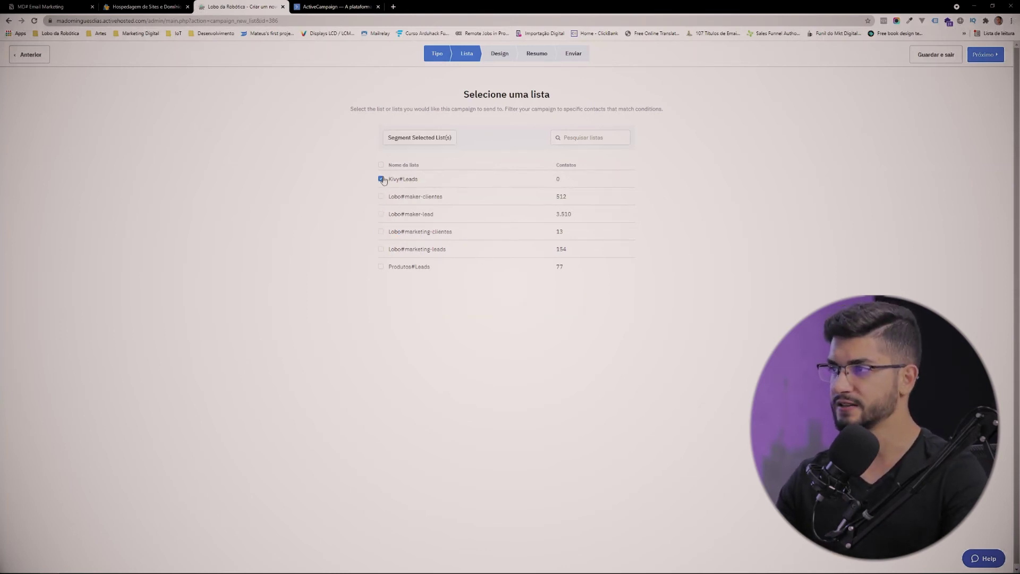
left_click(414, 179)
Select the Lobo#maker-lead list and define a new segment "Segmento de Teste" requiring that the tag #em-campanha exists.
left_click(383, 215)
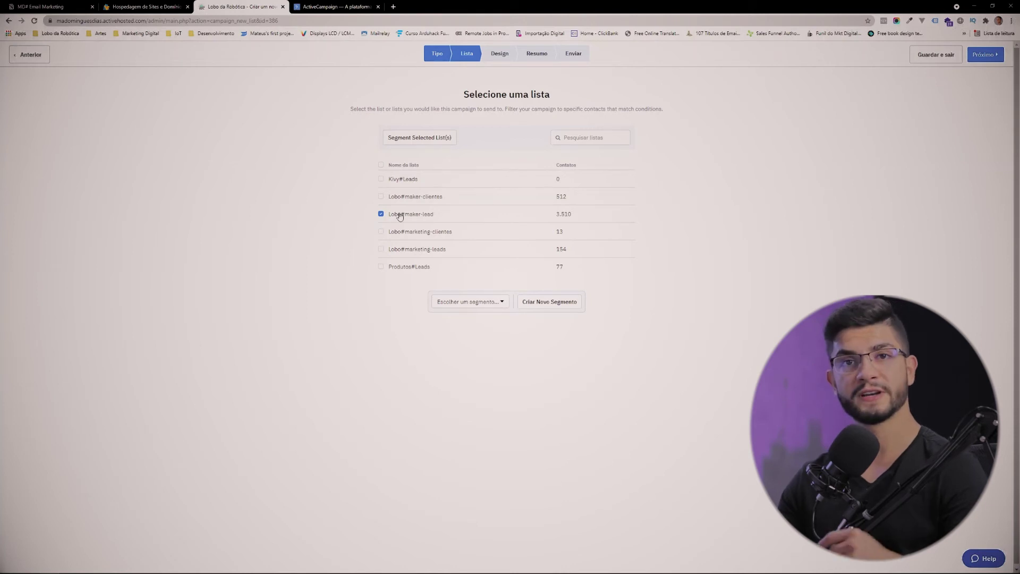
left_click(537, 303)
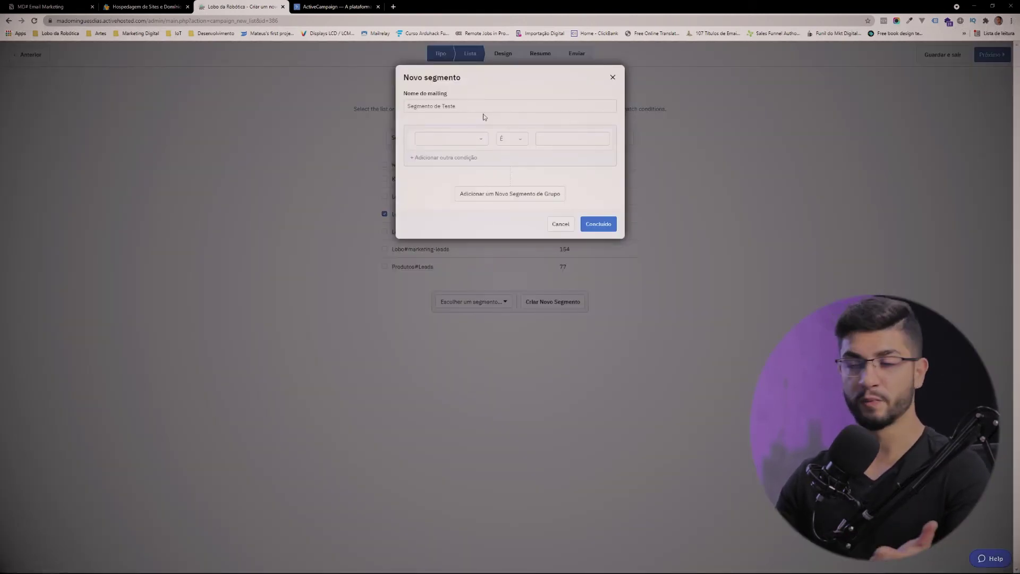
left_click(463, 138)
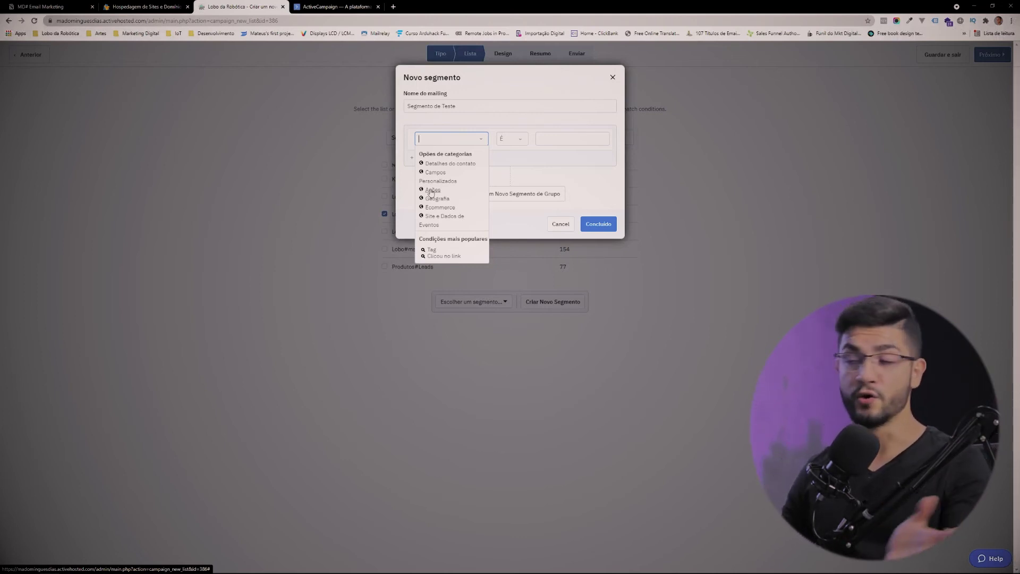
left_click(431, 250)
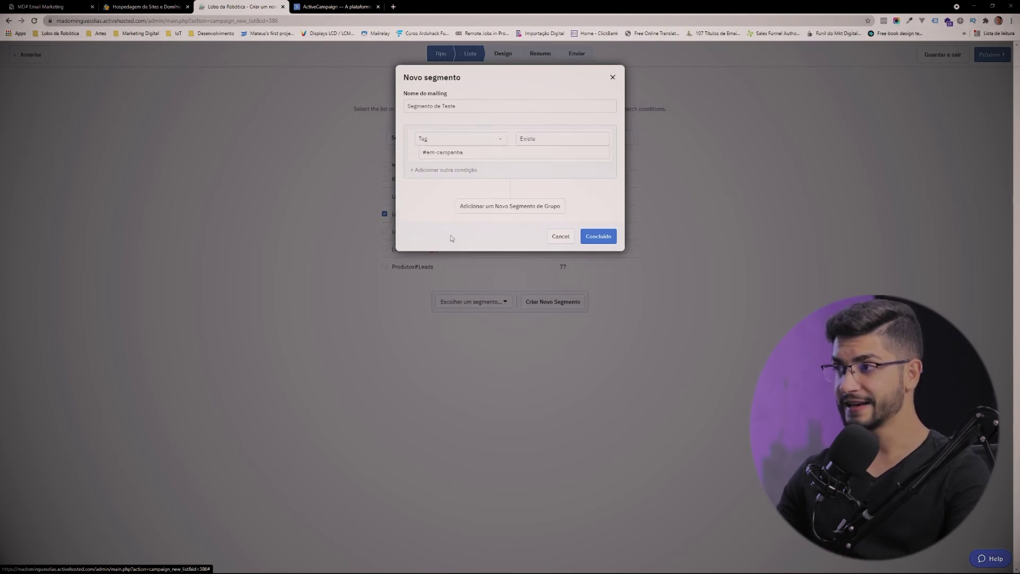
Browse the tags available for the segment condition and close the list without changing the chosen tag.
left_click(470, 153)
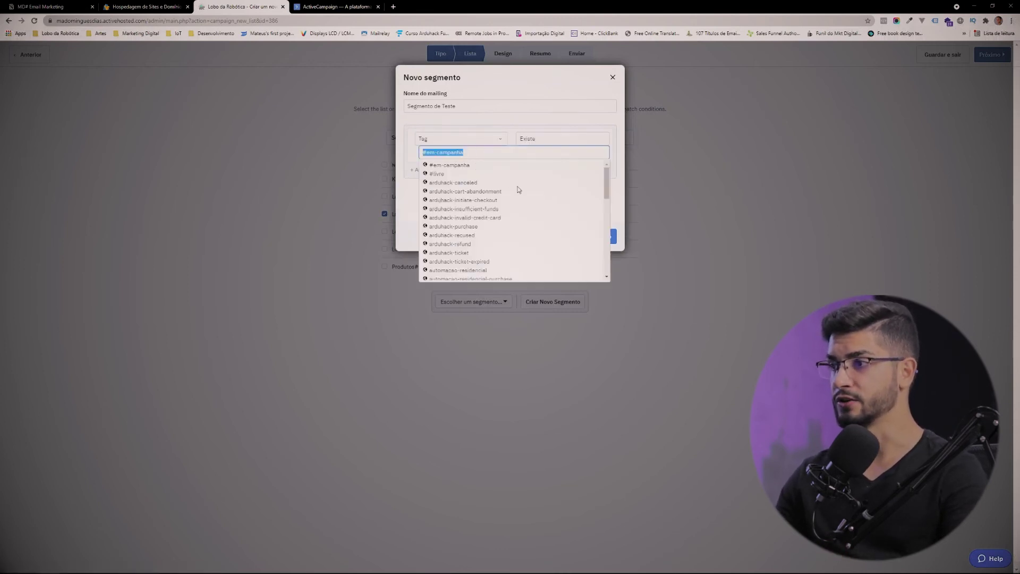
scroll(541, 188, "down", 2)
scroll(543, 187, "up", 2)
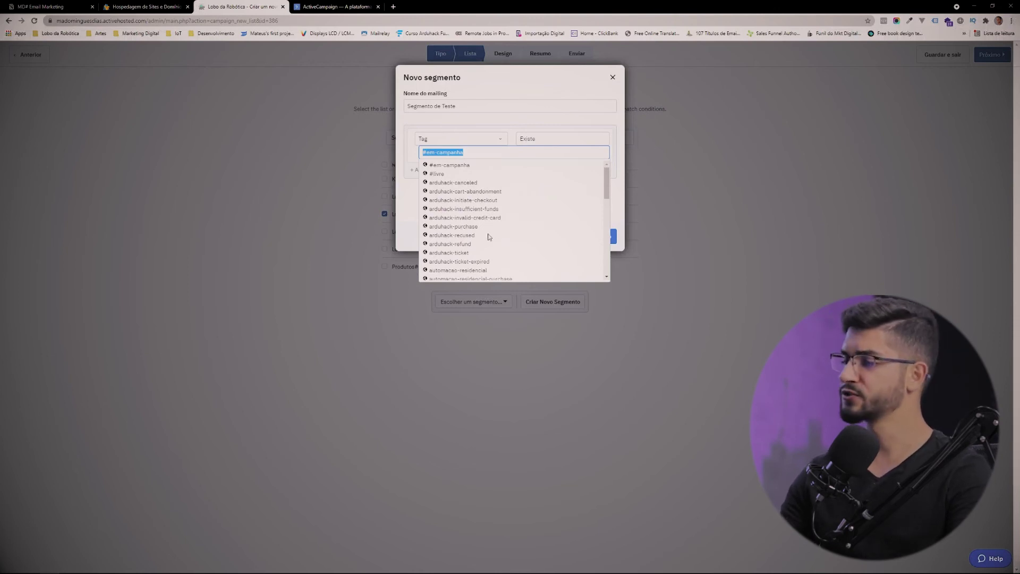
scroll(475, 237, "down", 2)
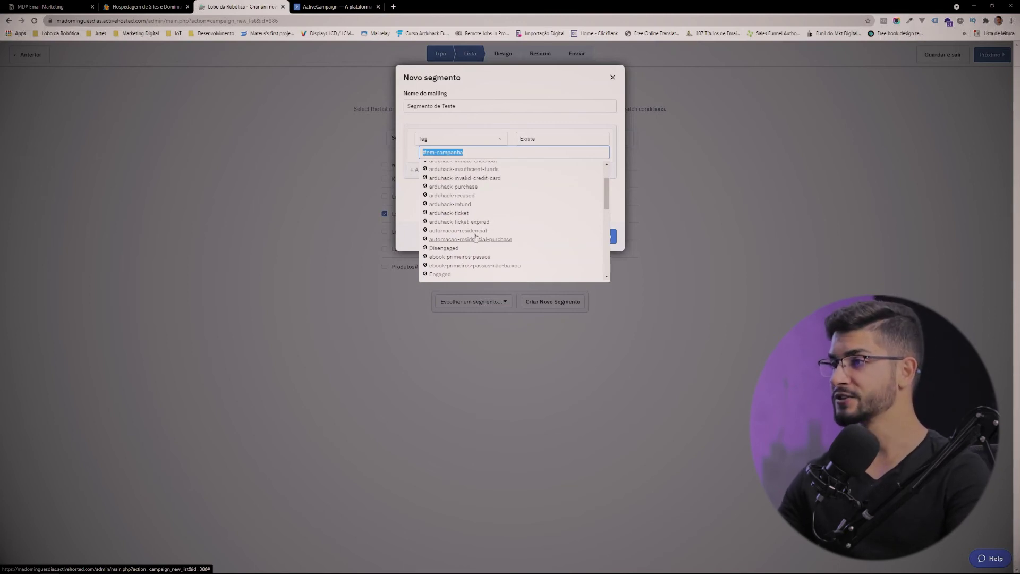
scroll(456, 239, "down", 1)
scroll(462, 240, "down", 3)
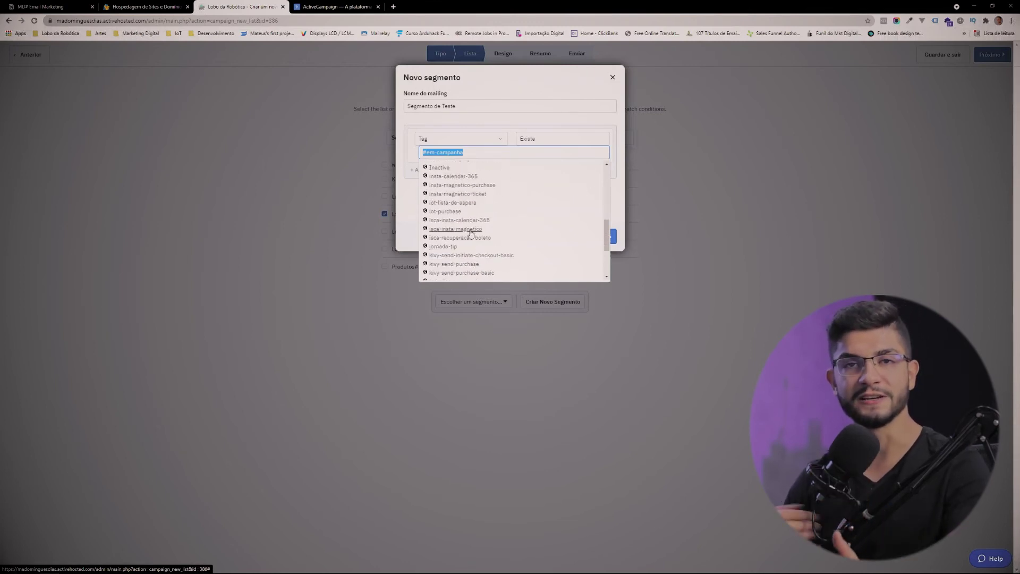
left_click(574, 77)
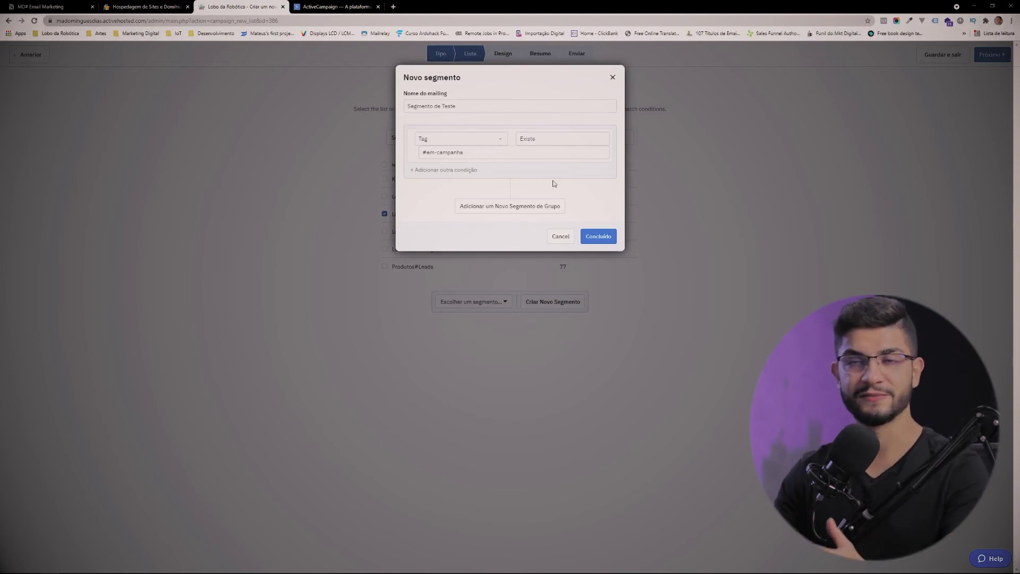
Finish the segment, continue to the campaign design stage and choose the Happy Birthday template.
left_click(607, 239)
left_click(989, 58)
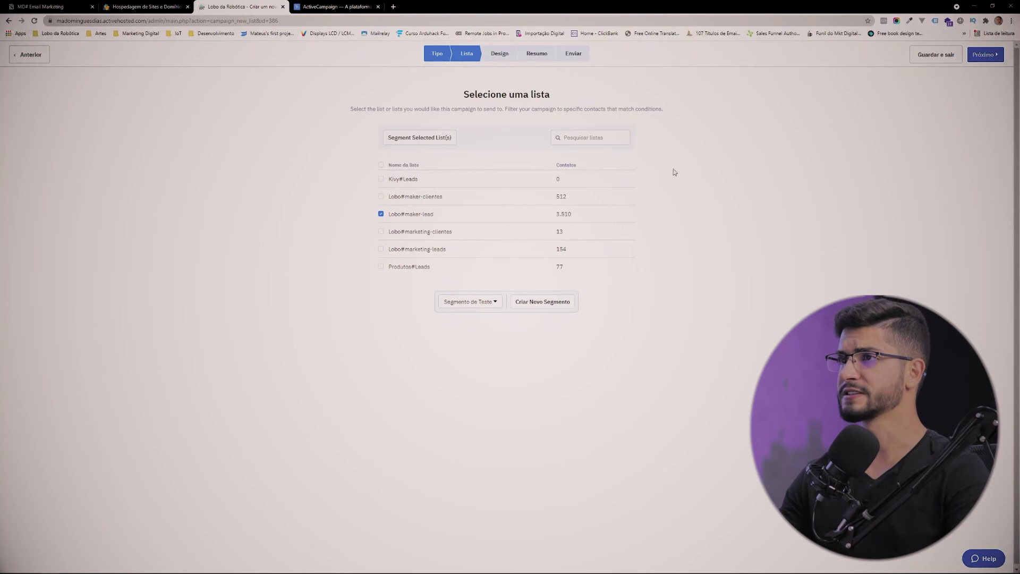
mouse_move(399, 206)
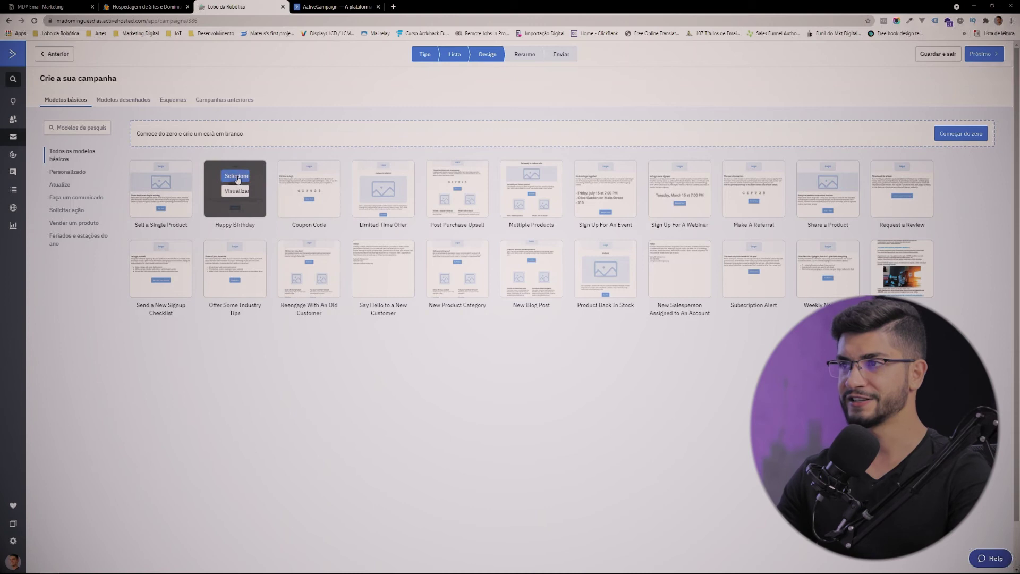
left_click(236, 175)
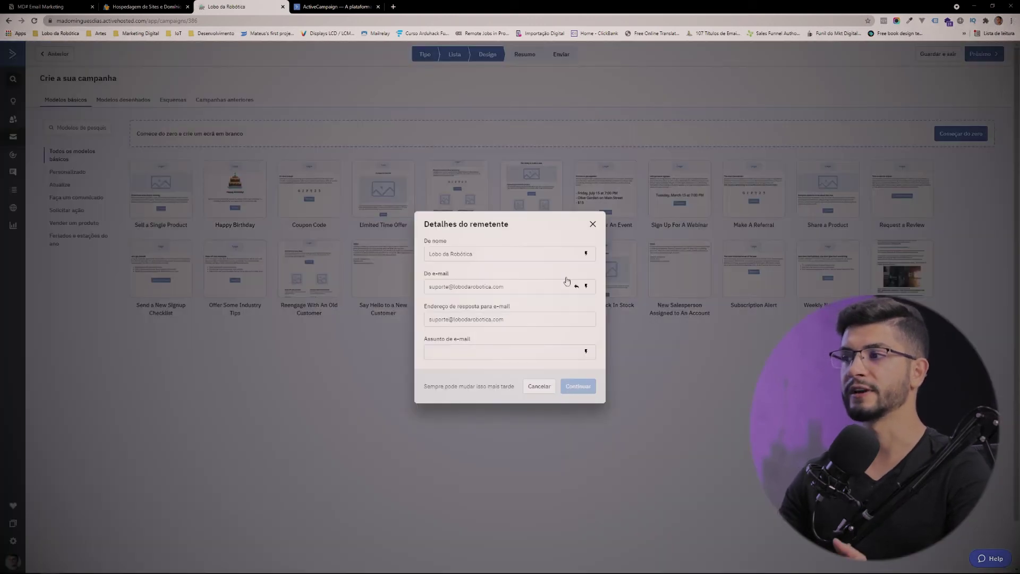
Point out the sender name, sender e-mail and reply address, fill in the subject, and continue to the email designer.
left_click_drag(470, 254, 407, 260)
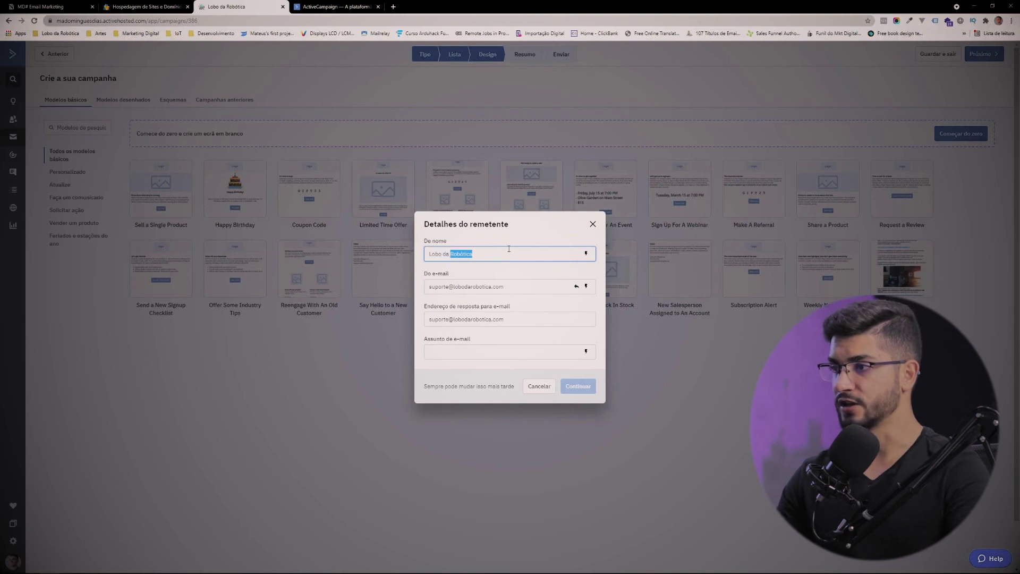
left_click_drag(504, 287, 394, 301)
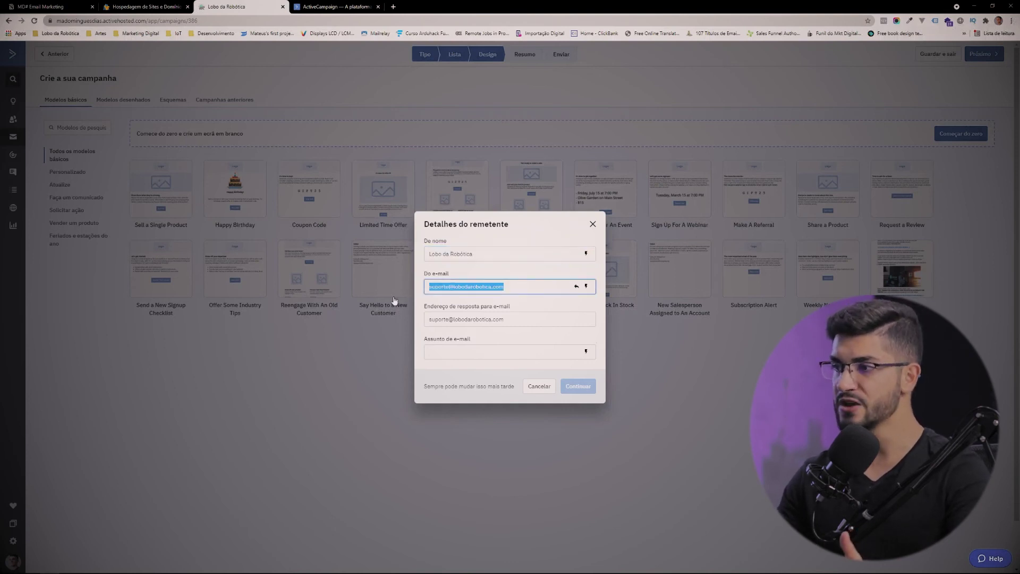
left_click_drag(492, 318, 408, 332)
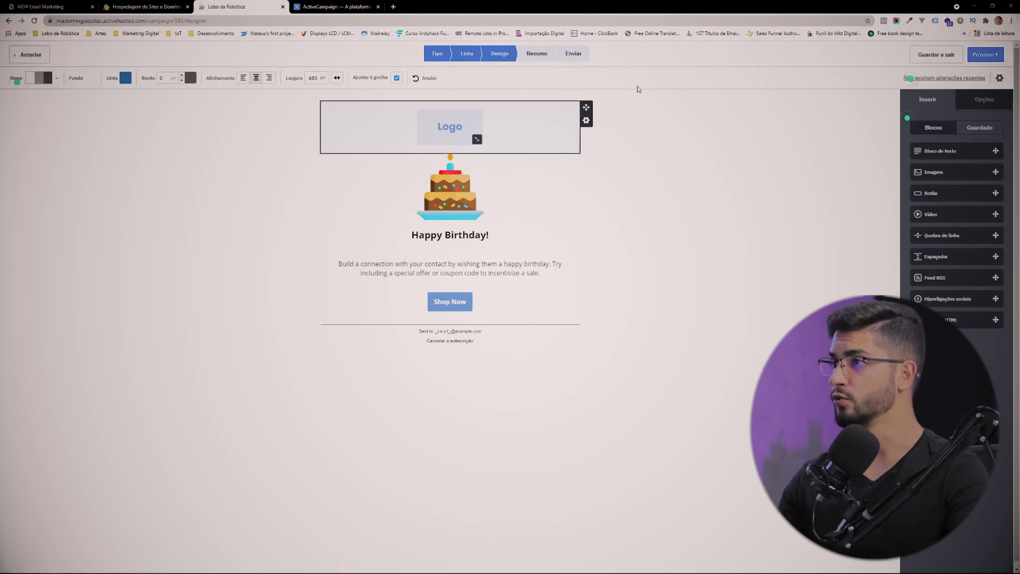
Replace the template's body paragraph under the Happy Birthday heading with placeholder text "awefoiawefjoaiwefjaowifjawoeifjaowijawoeifjwaf" and continue to the campaign summary.
left_click(451, 196)
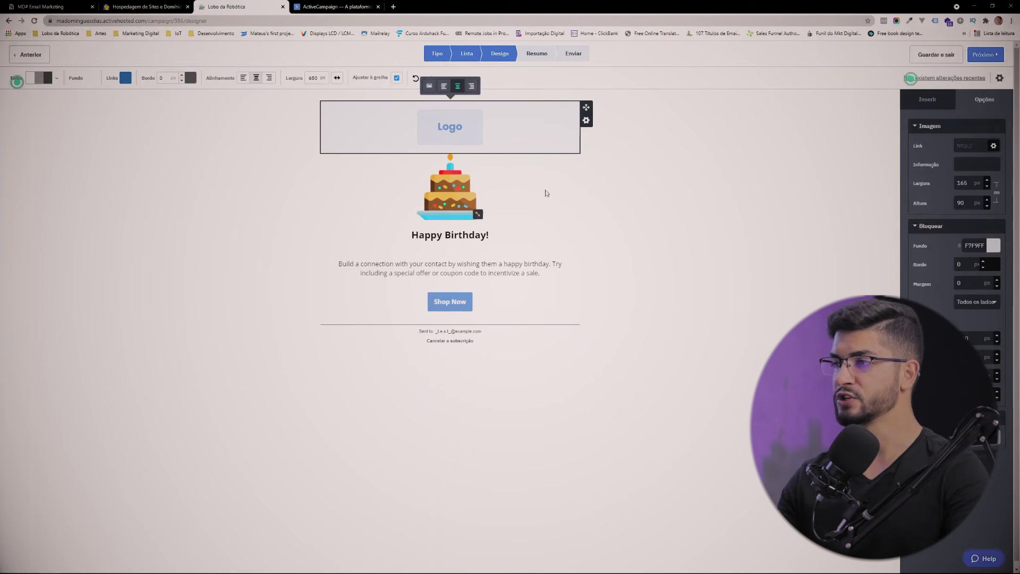
scroll(496, 161, "down", 1)
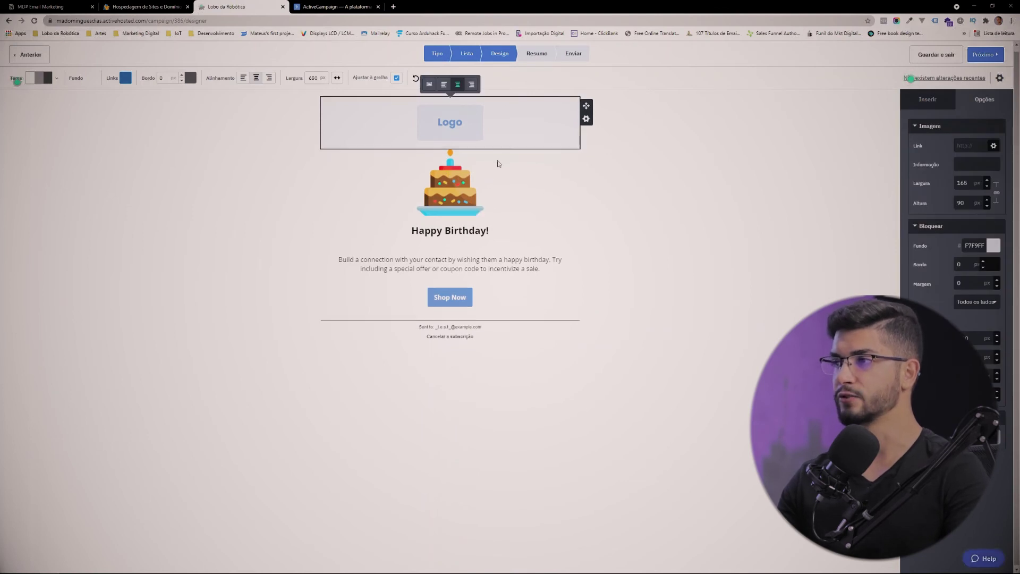
left_click(432, 257)
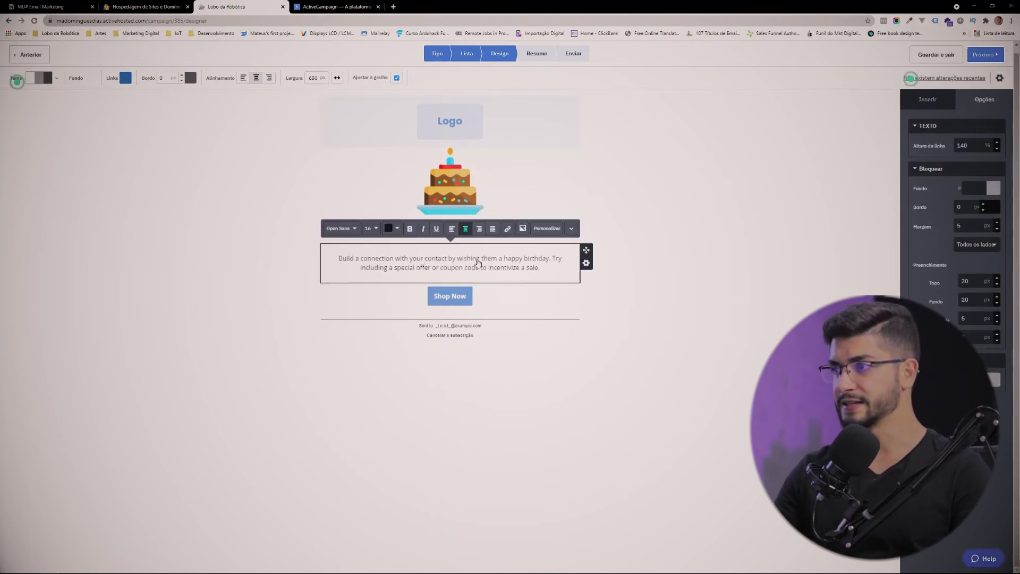
left_click(502, 258)
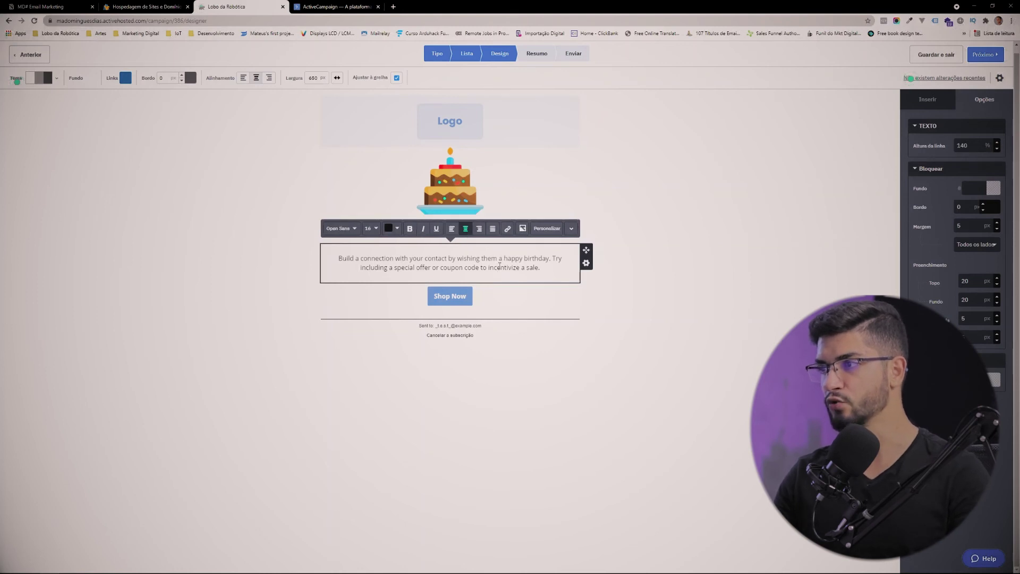
left_click_drag(540, 267, 326, 257)
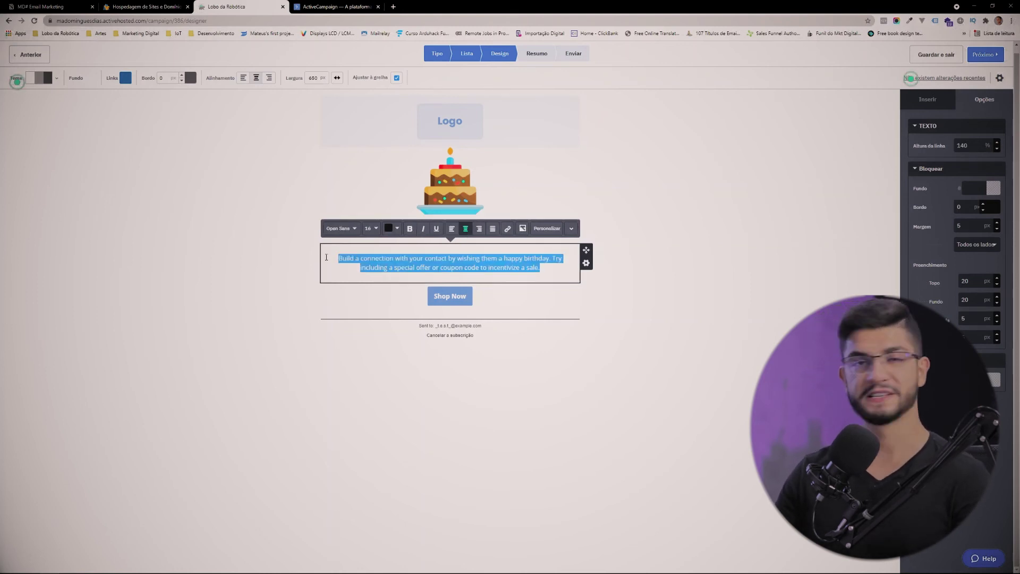
type("aw")
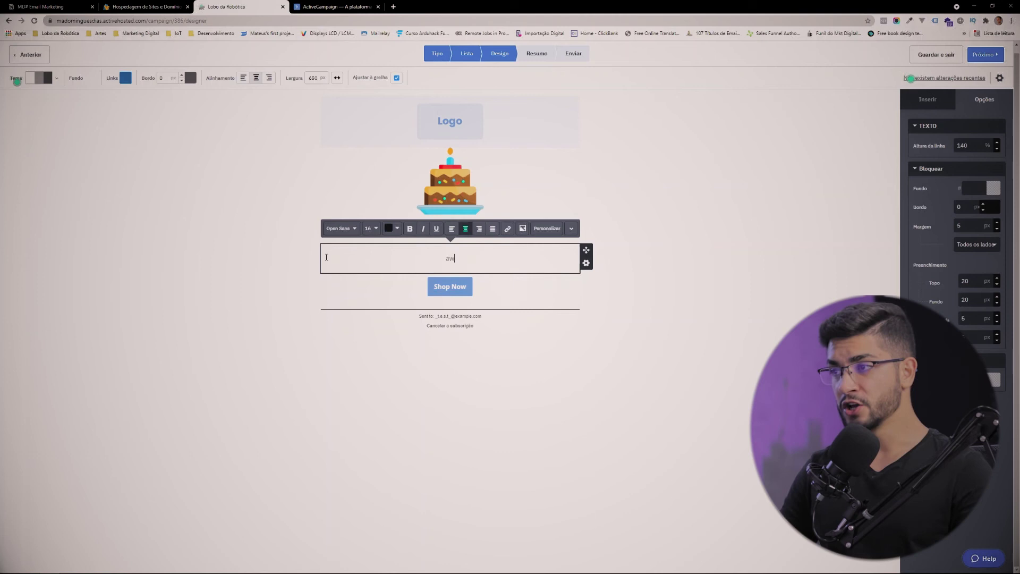
type("efoiawefjoaiwefjaowifjawoeifjaowijawoeifjwaf")
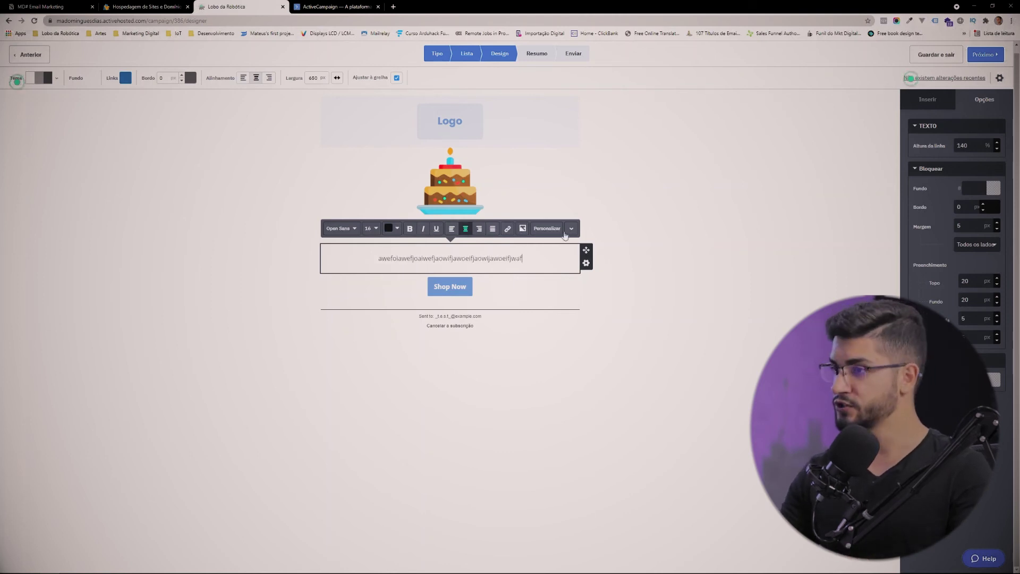
left_click(927, 99)
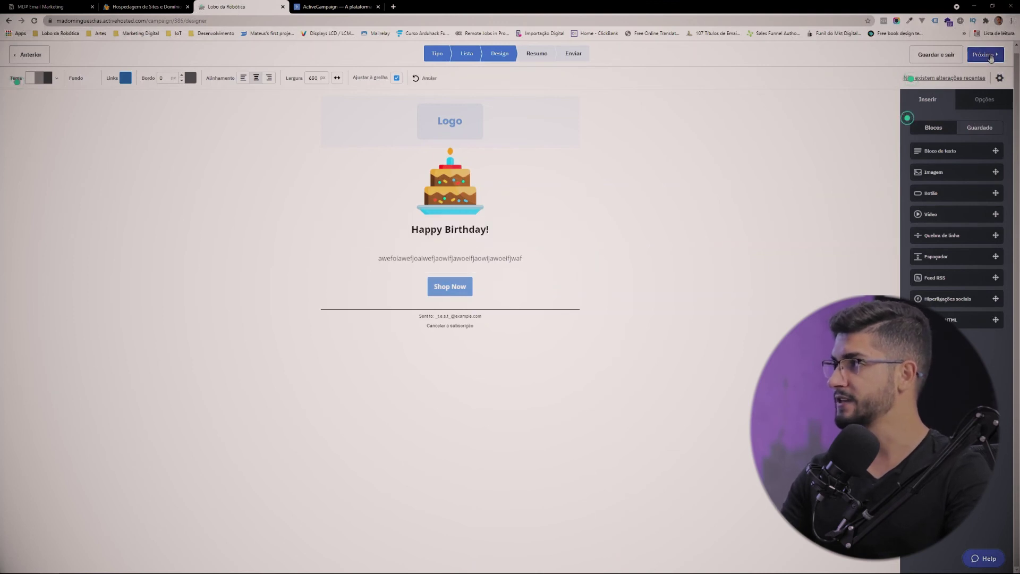
left_click(983, 68)
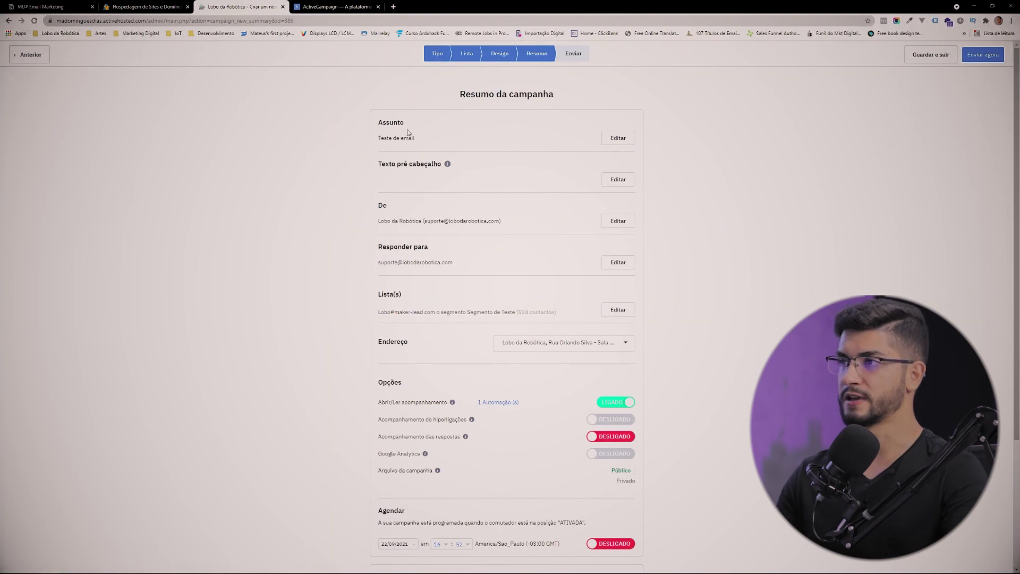
Review the subject, pre-header text, sender, reply address, and selected list with its segment's contact count in the campaign summary.
left_click_drag(415, 137, 380, 135)
left_click(387, 181)
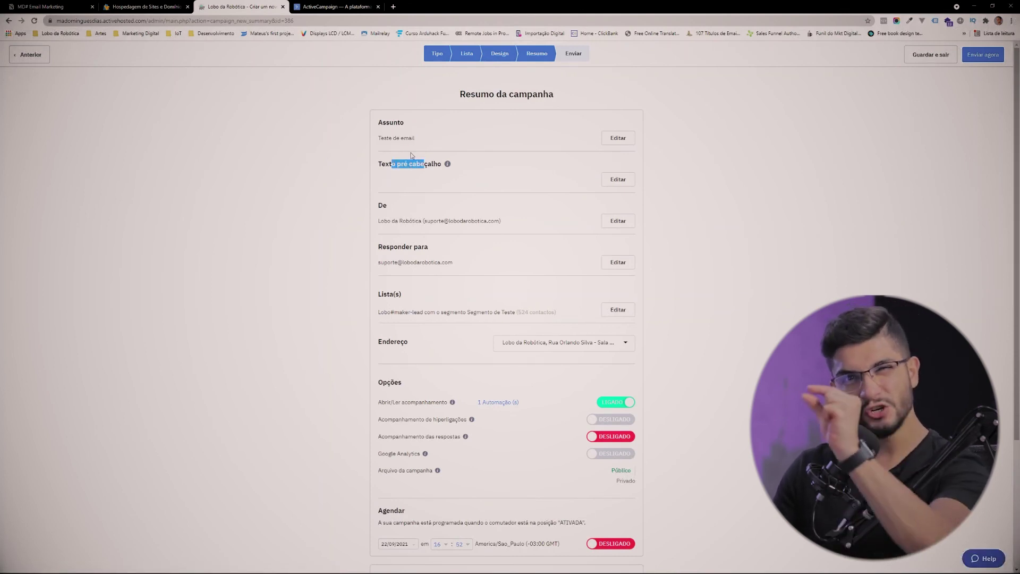
left_click(401, 197)
mouse_move(384, 220)
left_mouse_down()
mouse_move(498, 221)
mouse_move(377, 221)
left_mouse_up()
left_click(402, 262)
left_click_drag(557, 312, 377, 312)
double_click(524, 312)
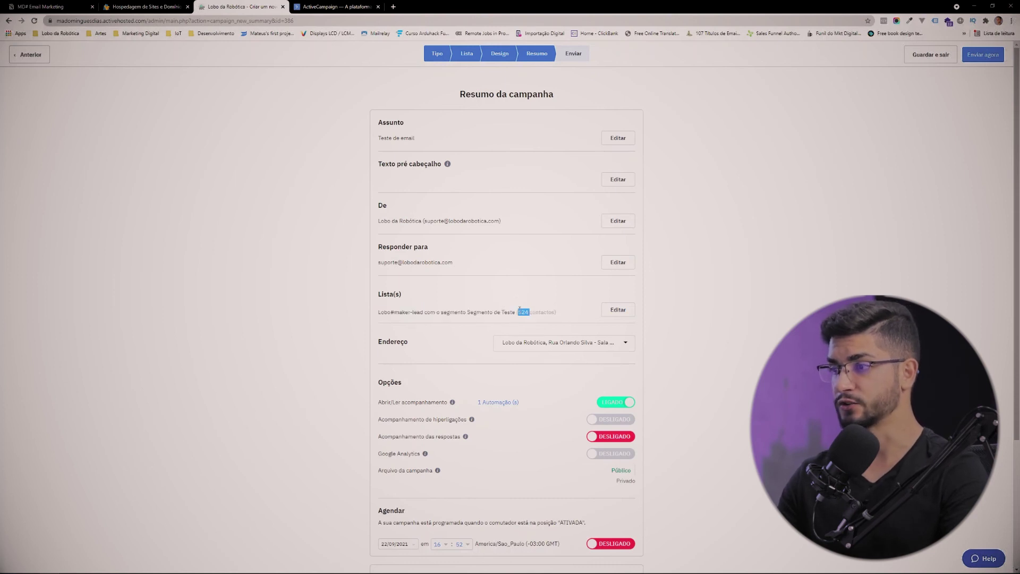
Examine the tracking options, the scheduling hour choices and the spam check message in the campaign summary.
scroll(509, 271, "down", 2)
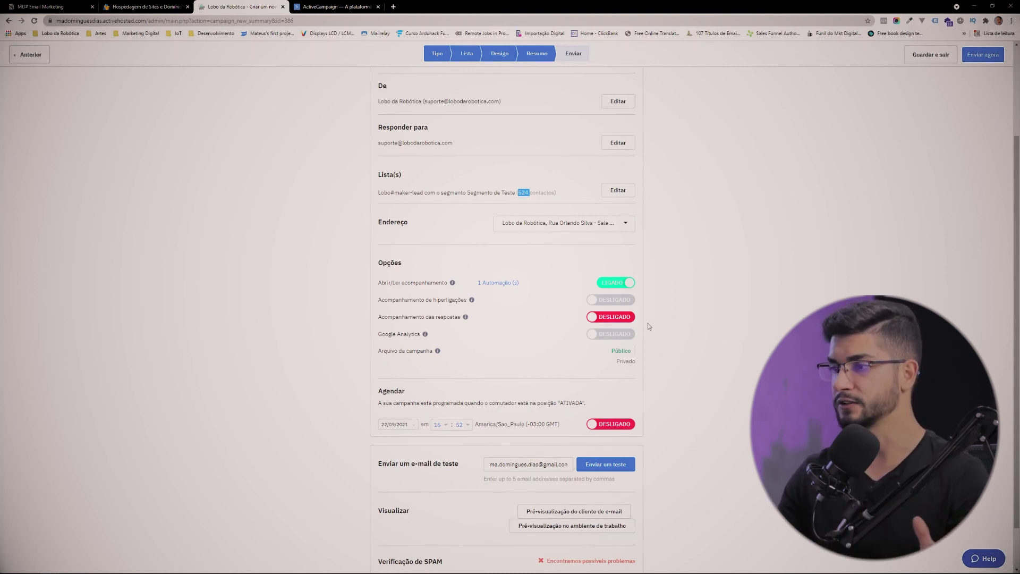
scroll(648, 326, "down", 1)
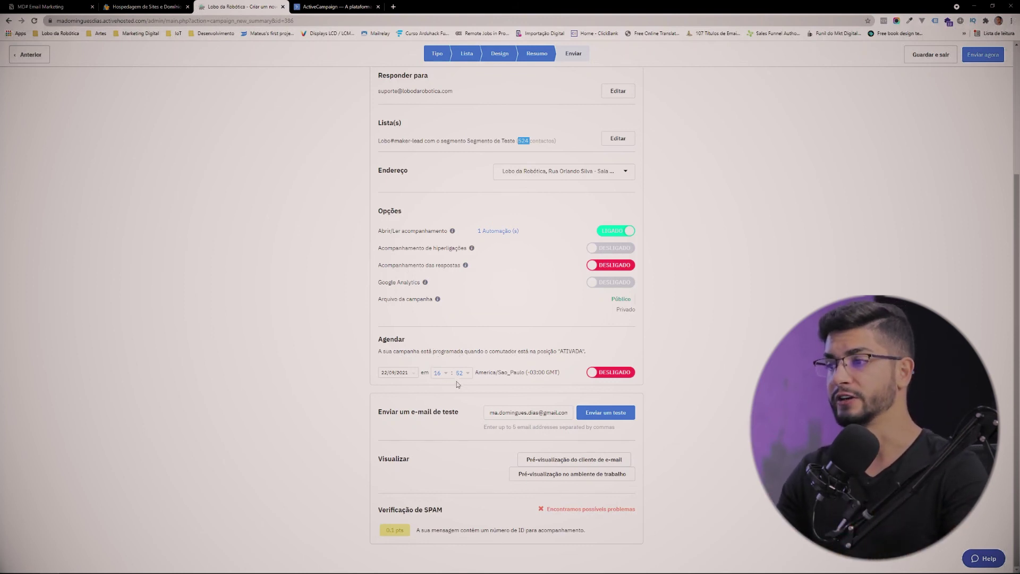
left_click(446, 364)
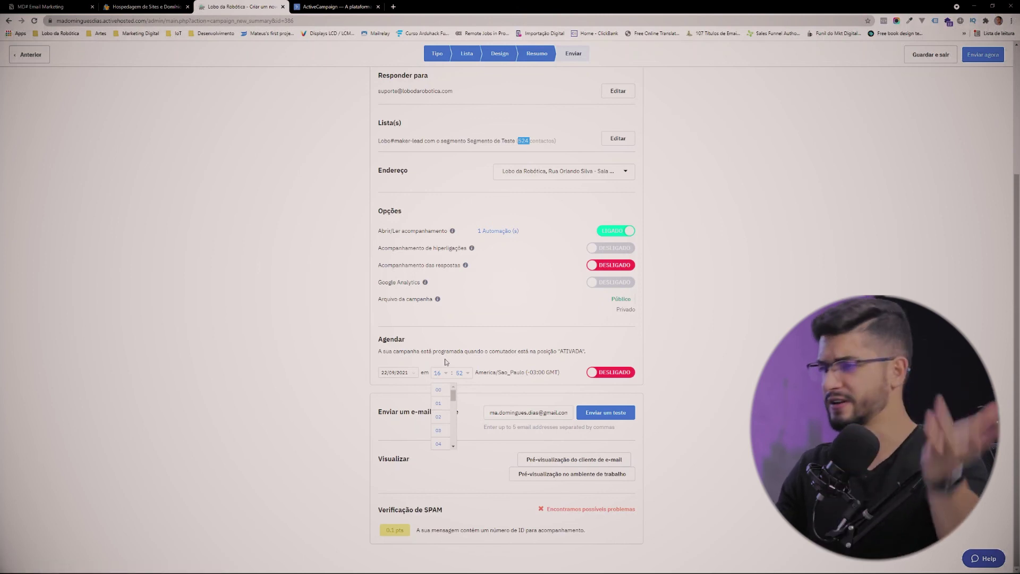
left_click_drag(545, 508, 632, 509)
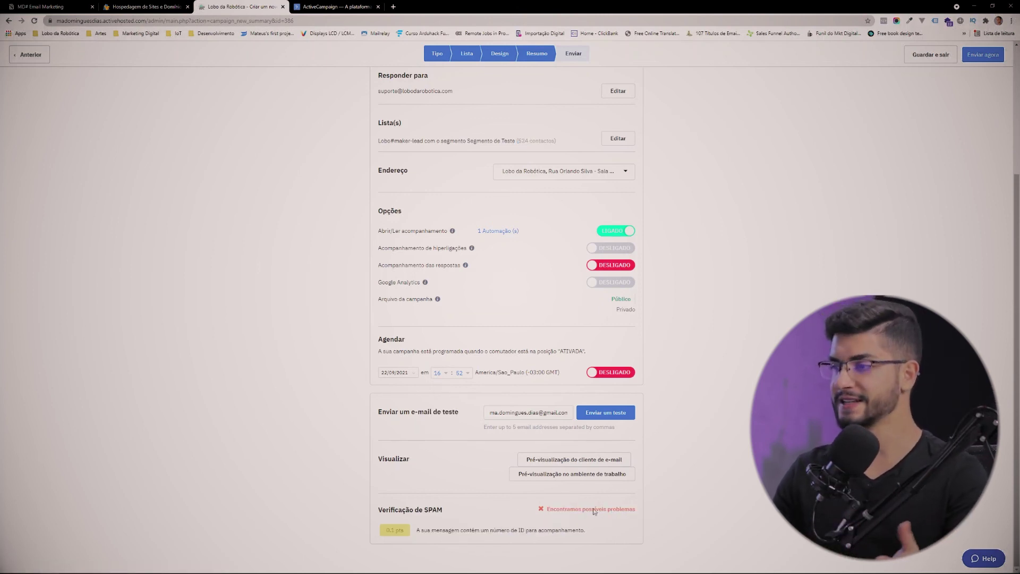
triple_click(558, 529)
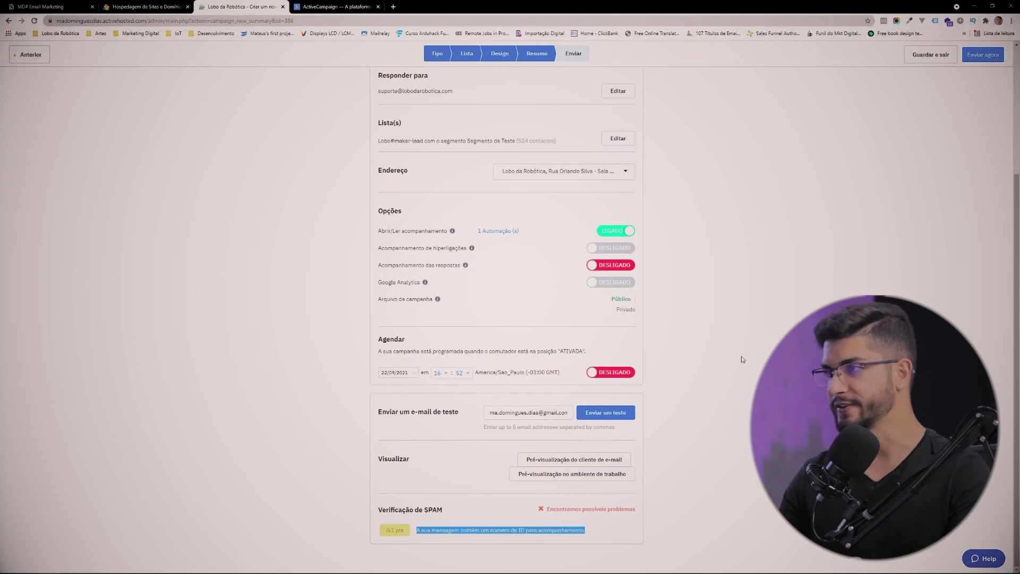
Return to the recipient list entry in the campaign summary and highlight its full list and segment line.
scroll(859, 257, "up", 2)
scroll(853, 253, "up", 2)
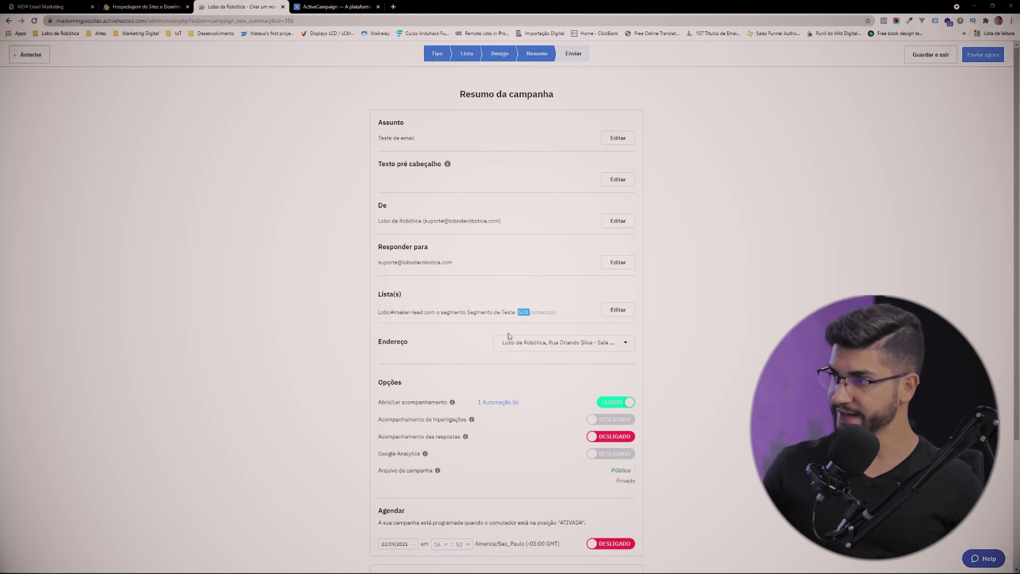
triple_click(519, 313)
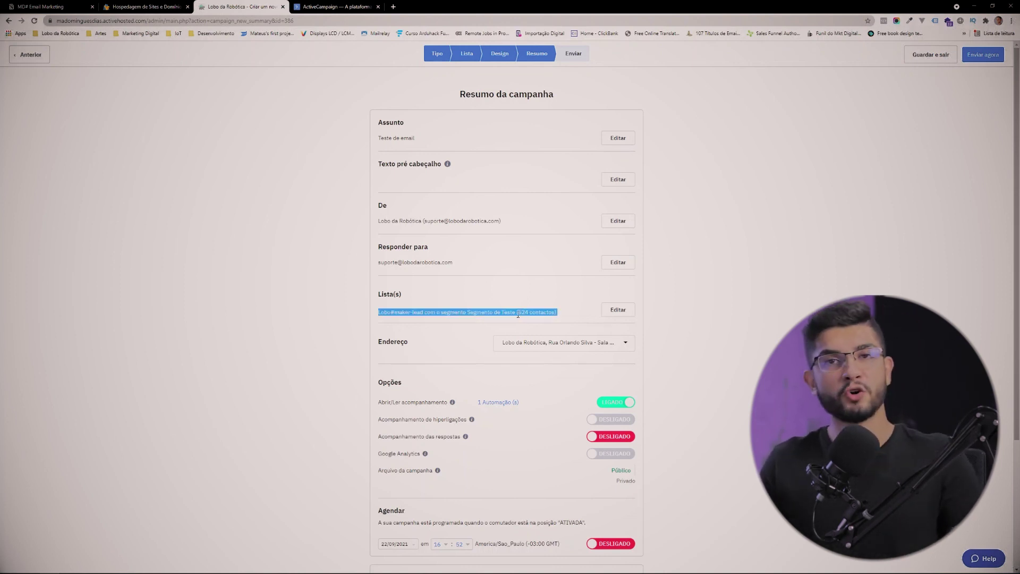